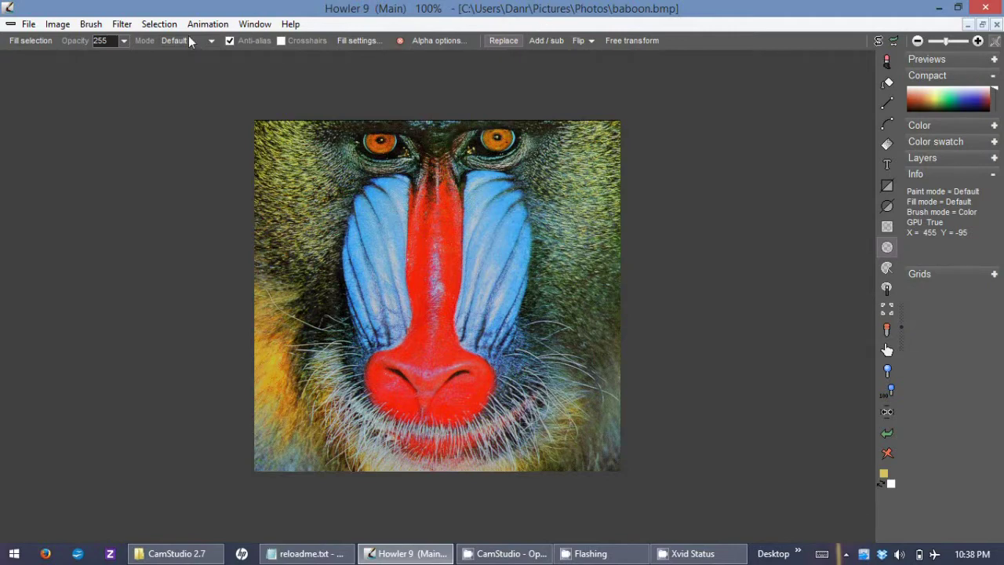
Step: Open the Batch browser from the File menu, reposition its window and select the Jpg files
left_click(28, 24)
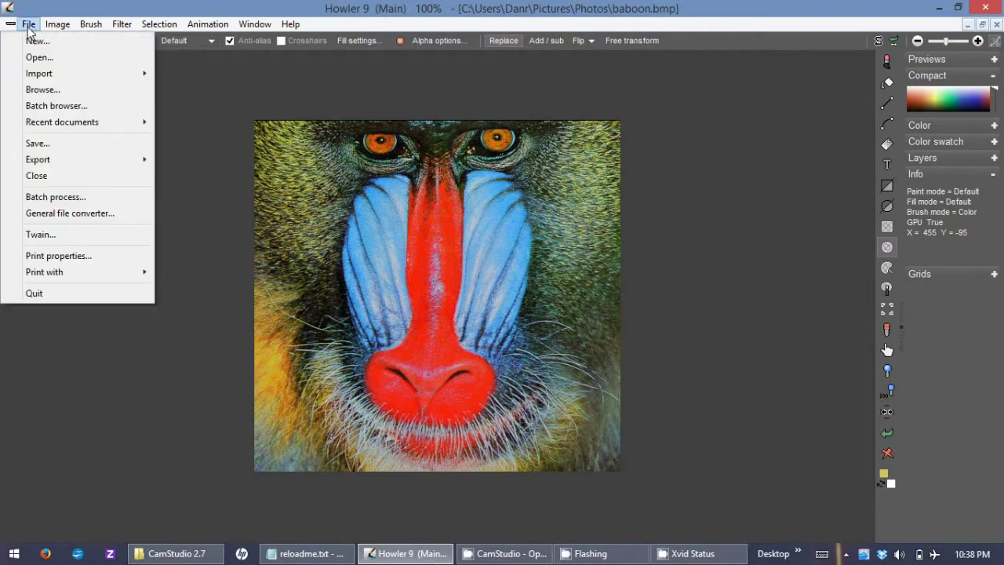
left_click(44, 106)
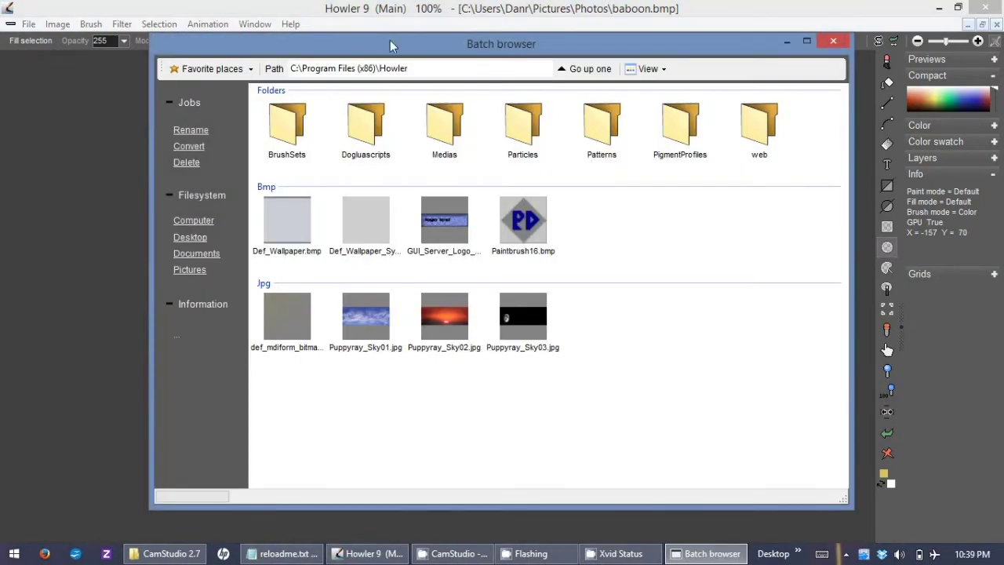
left_click_drag(390, 45, 337, 60)
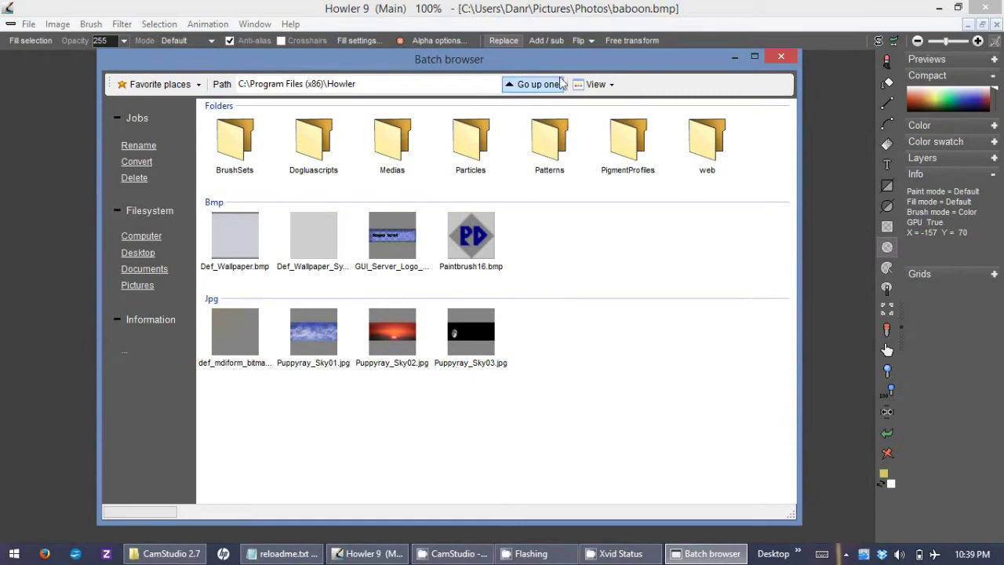
left_click_drag(541, 69, 4, 121)
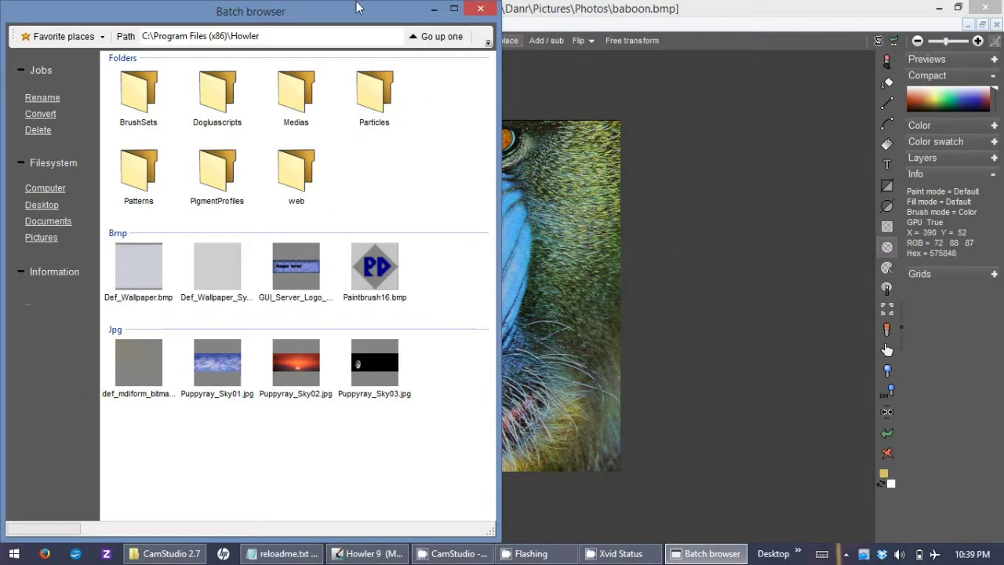
left_click_drag(335, 12, 531, 102)
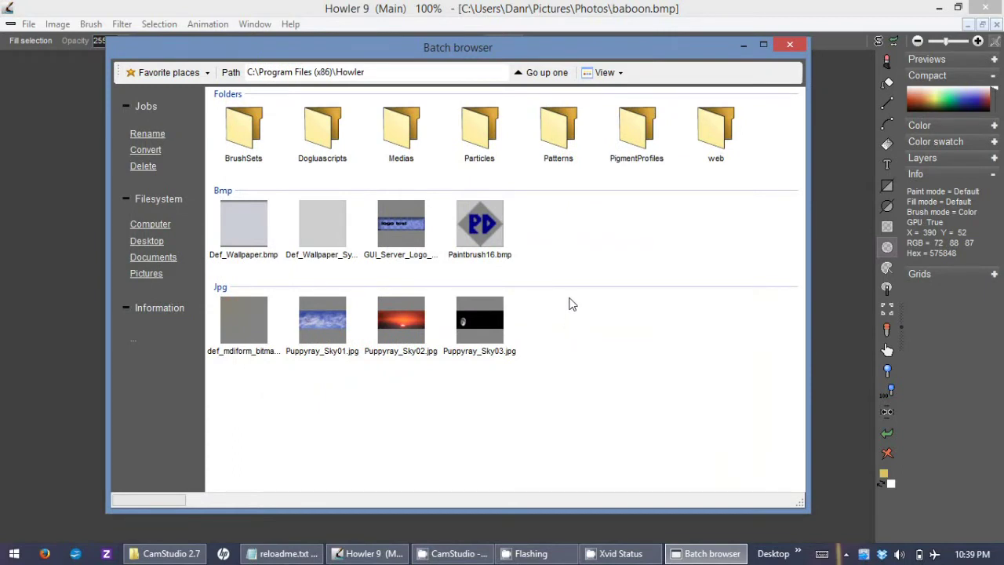
left_click_drag(569, 298, 525, 312)
left_click(252, 399)
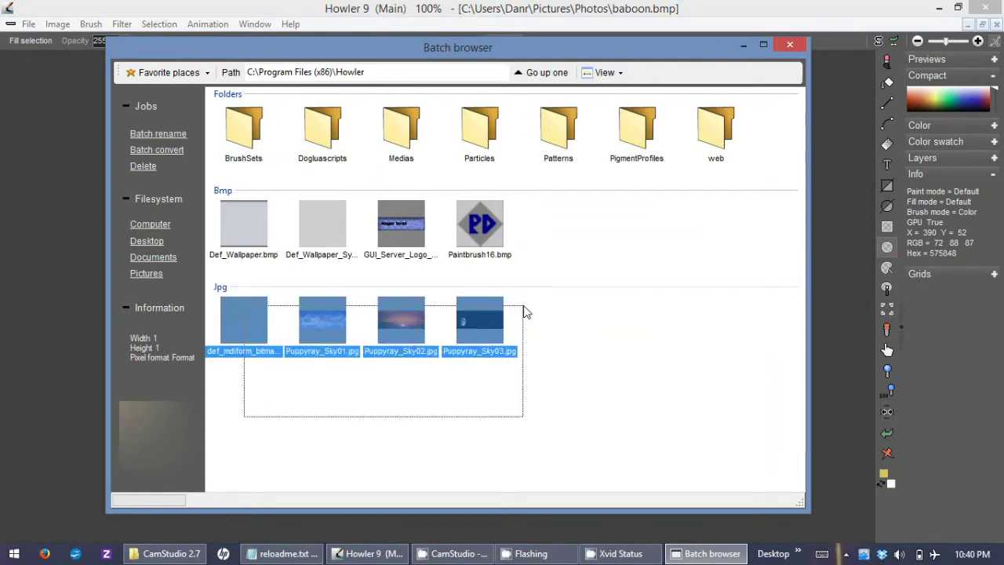
left_click_drag(526, 312, 526, 312)
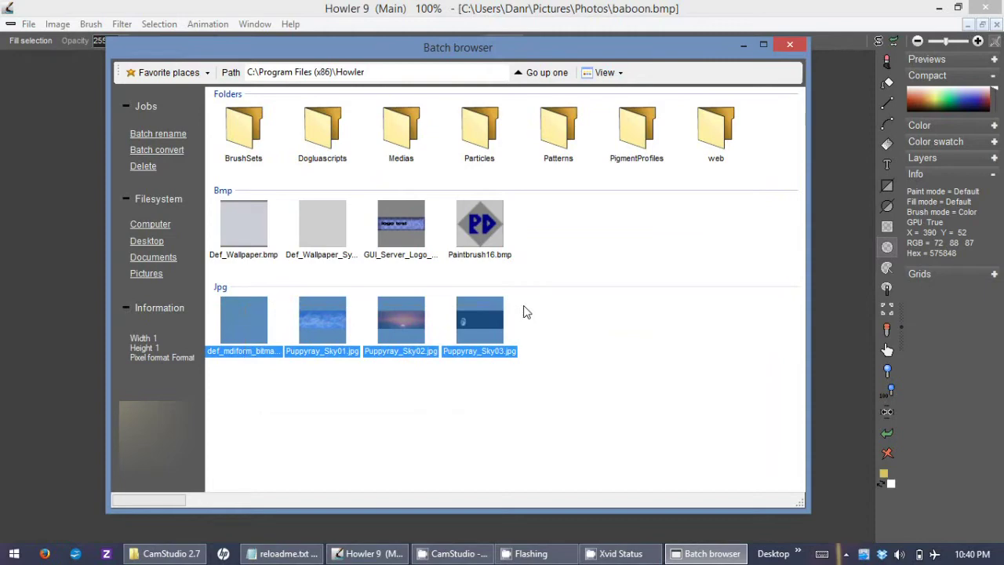
left_click(162, 135)
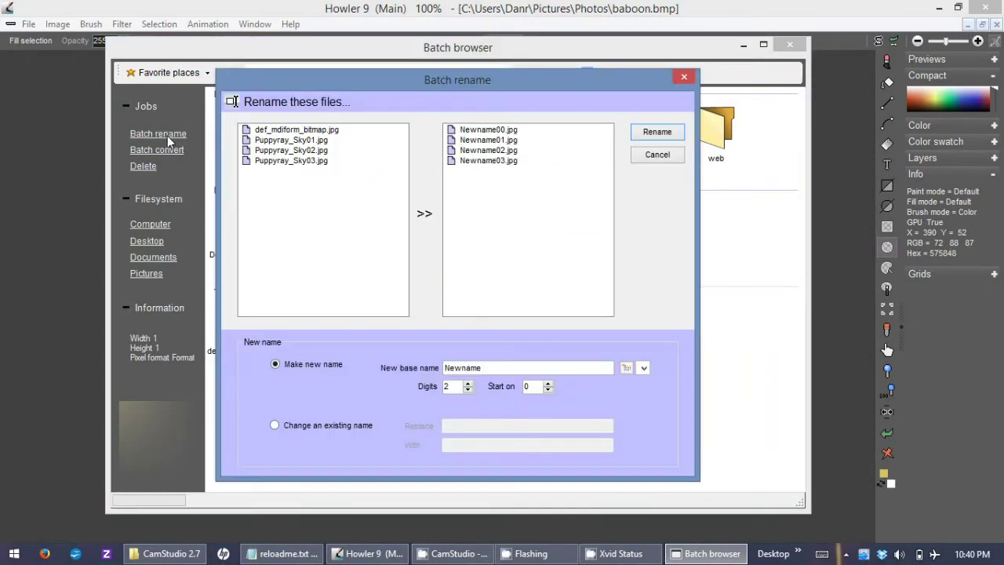
mouse_move(505, 145)
mouse_move(511, 370)
mouse_move(578, 221)
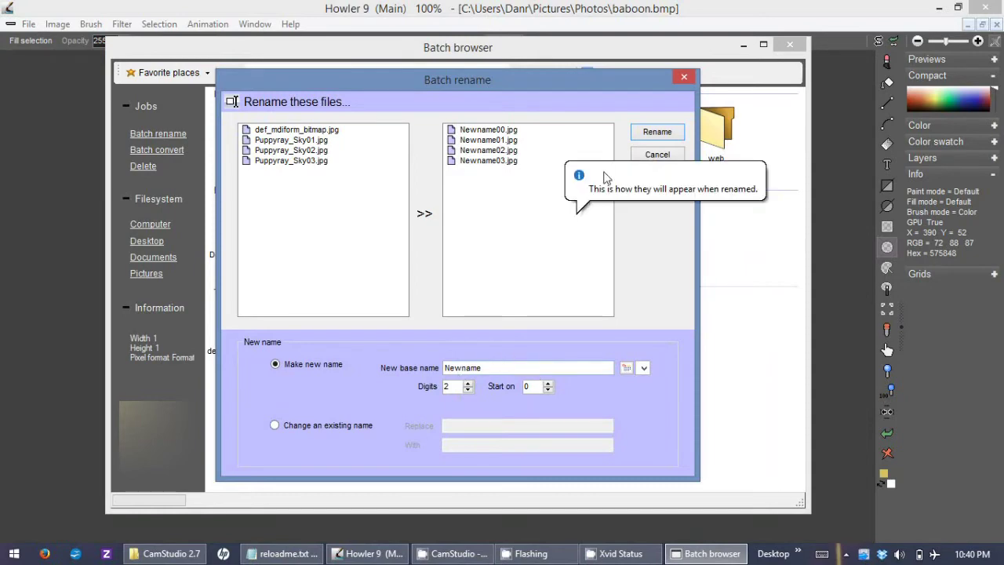
left_click(647, 157)
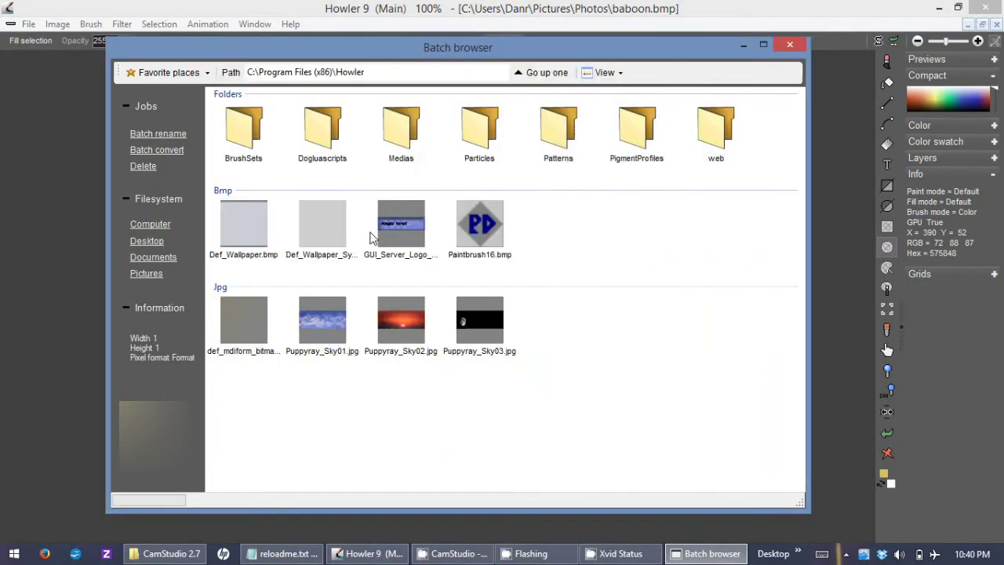
left_click_drag(538, 335, 229, 386)
left_click(229, 385)
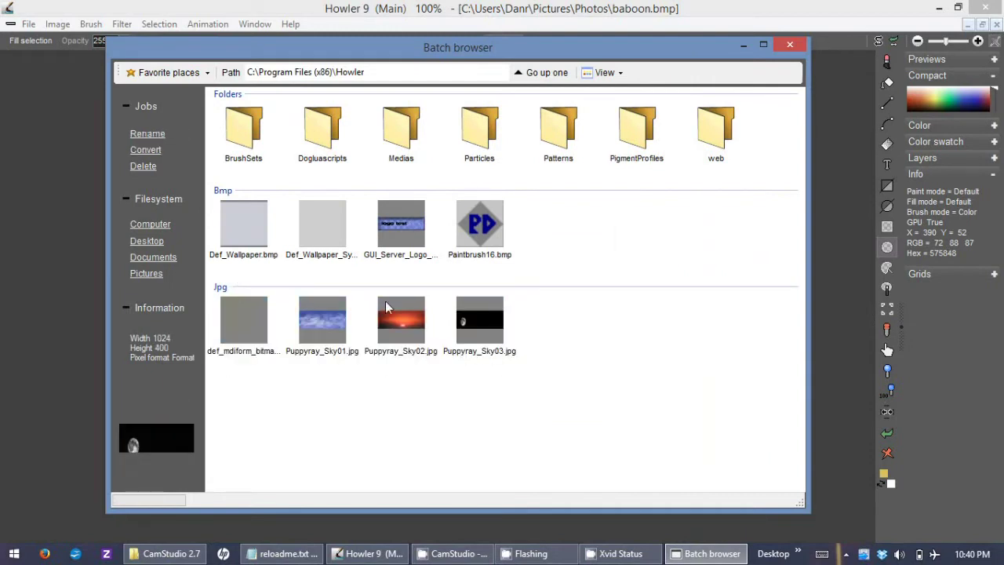
left_click_drag(539, 226, 319, 242)
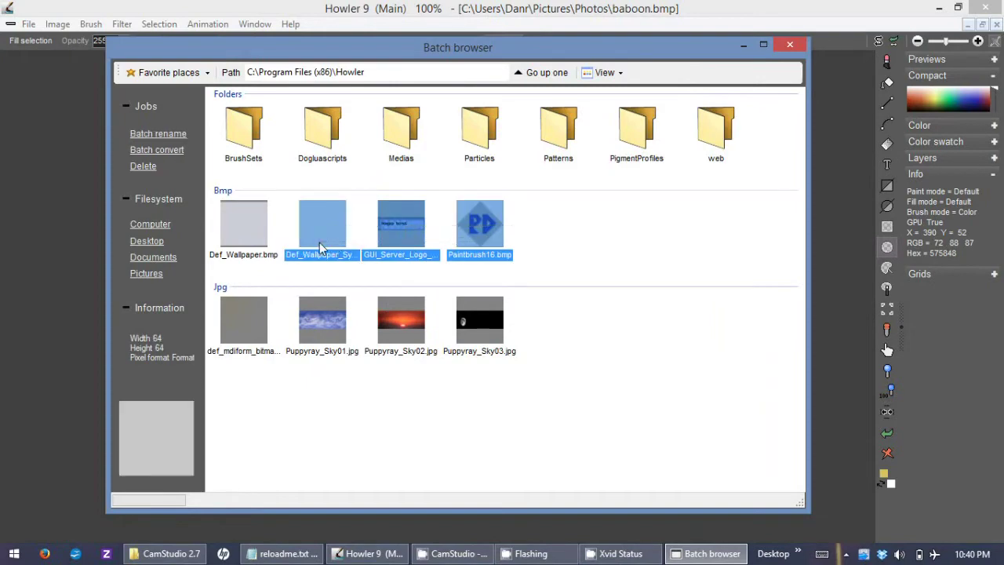
left_click(156, 149)
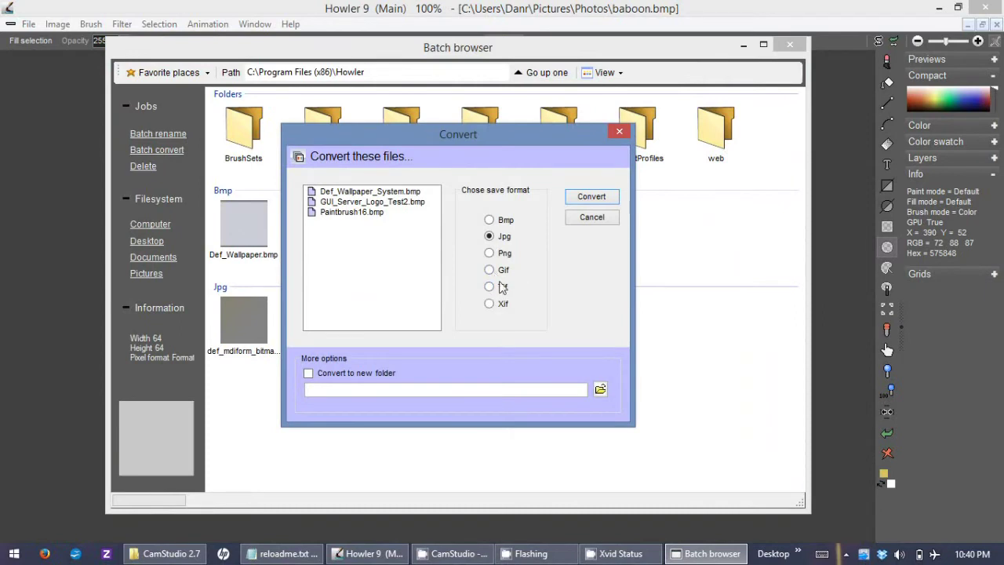
left_click(488, 220)
left_click(602, 222)
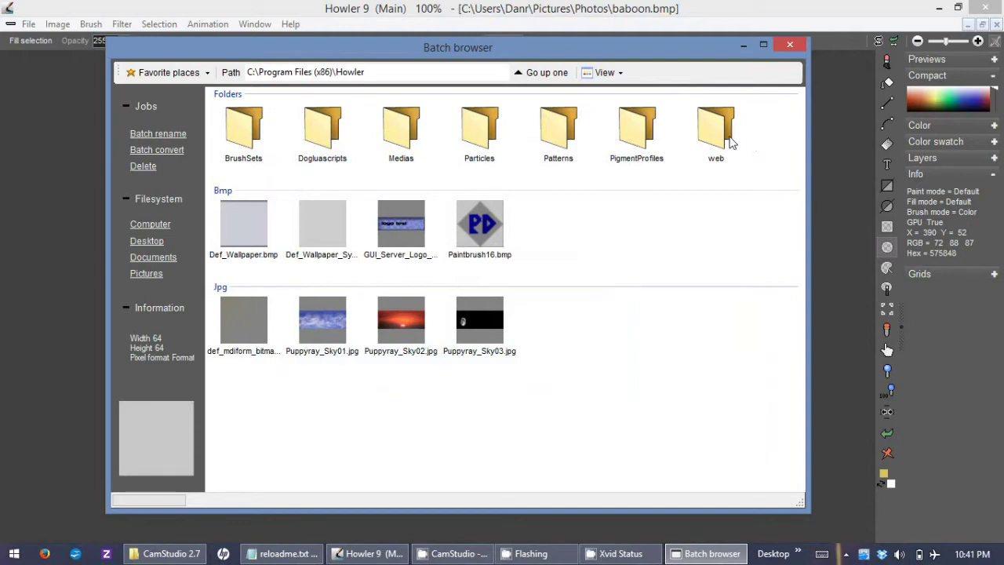
Step: Close the Batch browser and show the File > Print with submenu
left_click(789, 45)
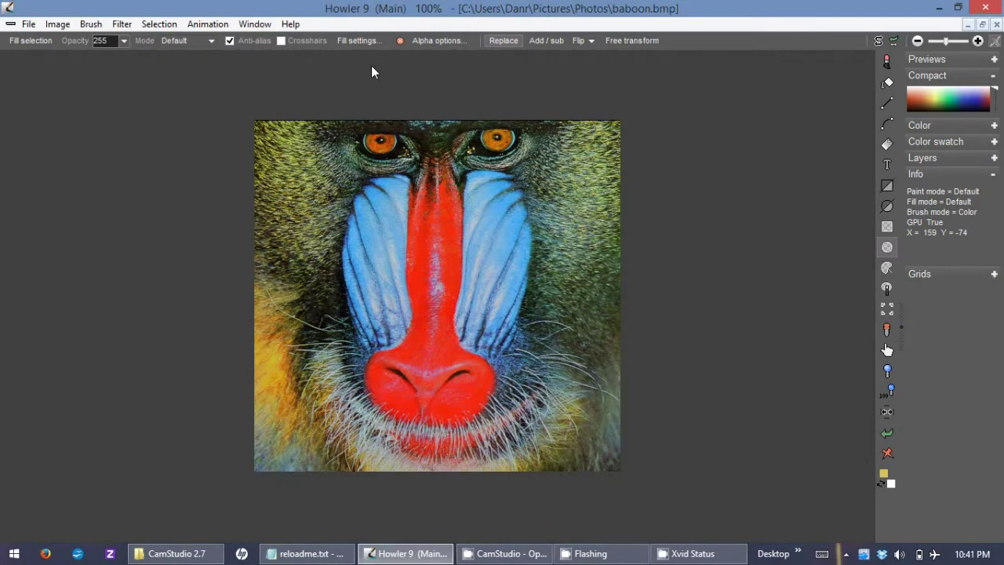
left_click(34, 25)
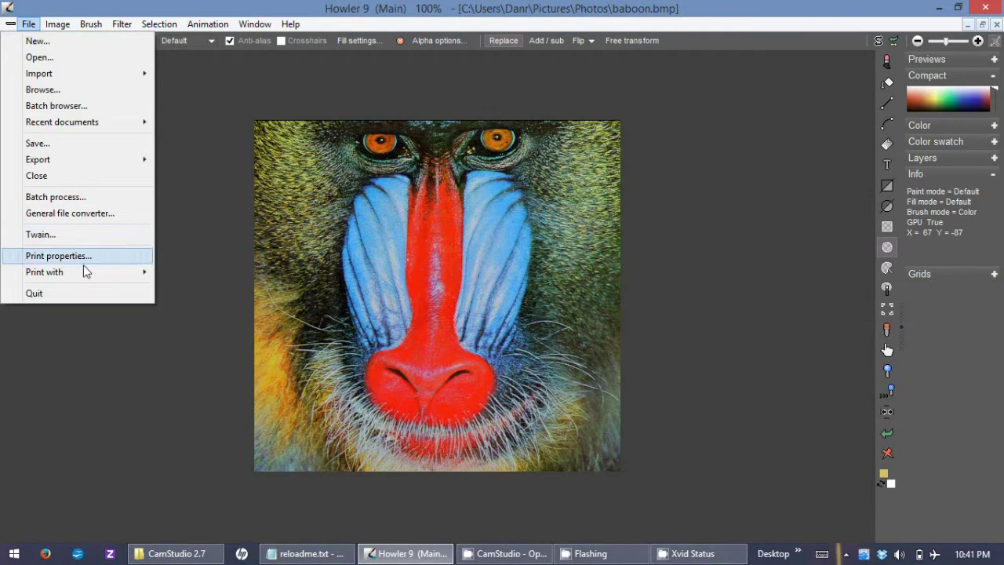
mouse_move(84, 273)
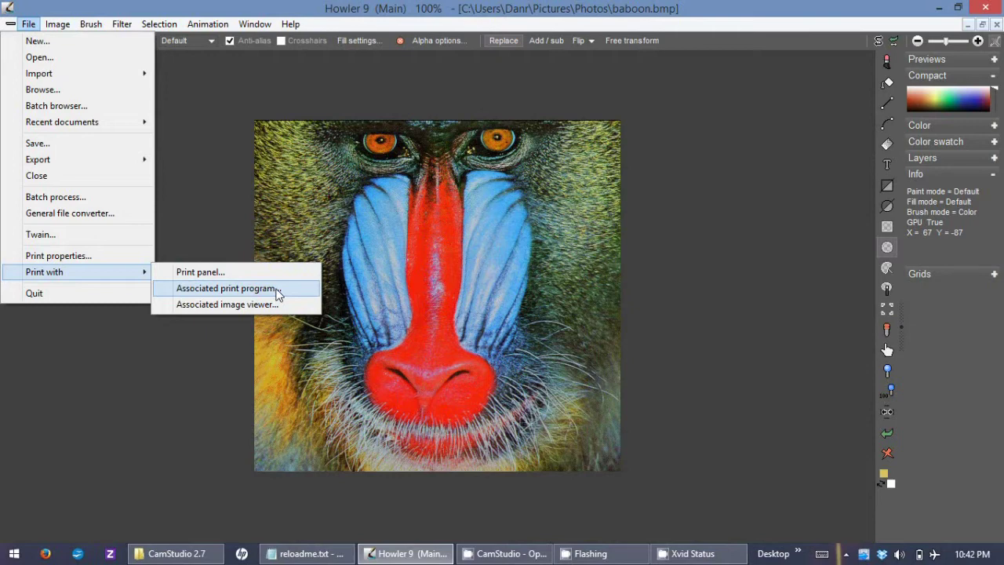
Step: Send the image to Windows Print Pictures, pick the 3.5 x 5 in. layout, then cancel printing
left_click(277, 294)
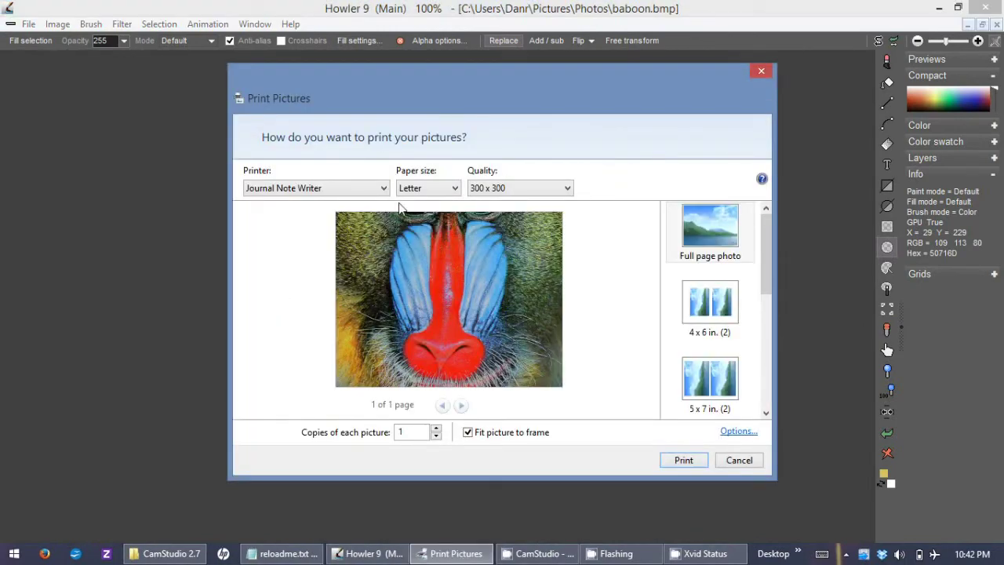
left_click_drag(476, 79, 309, 67)
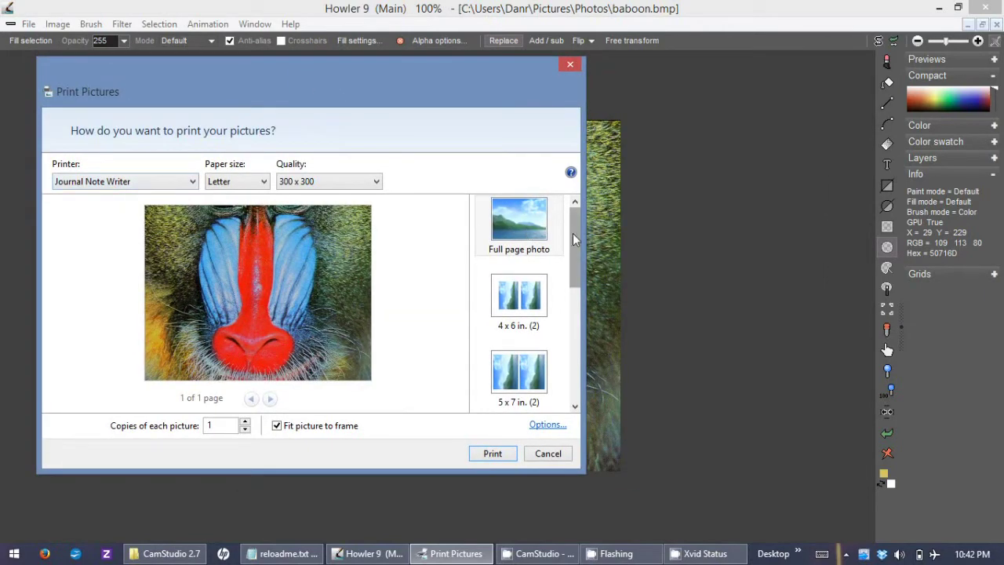
scroll(573, 273, "down", 2)
scroll(573, 273, "down", 2)
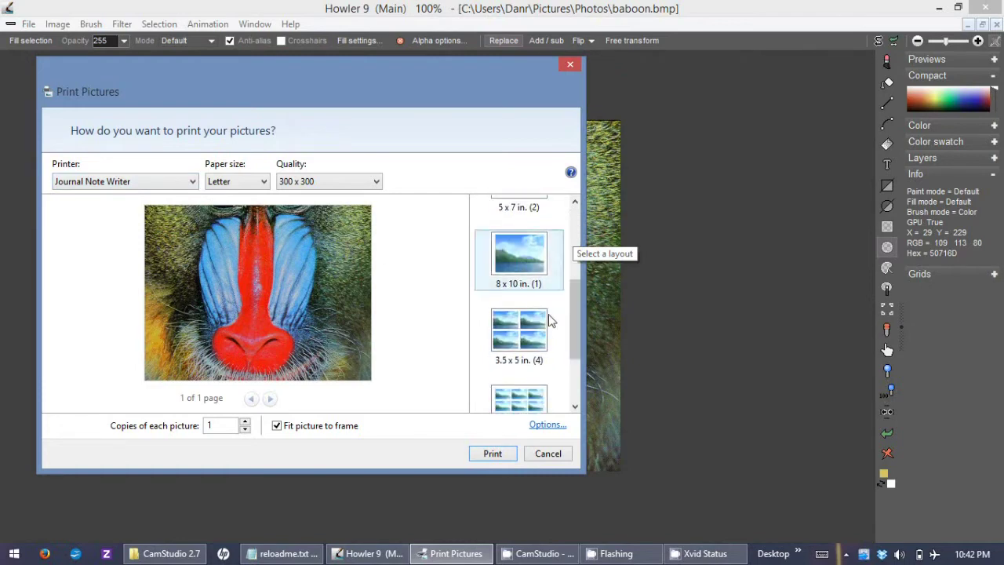
left_click(527, 330)
left_click_drag(575, 320, 579, 227)
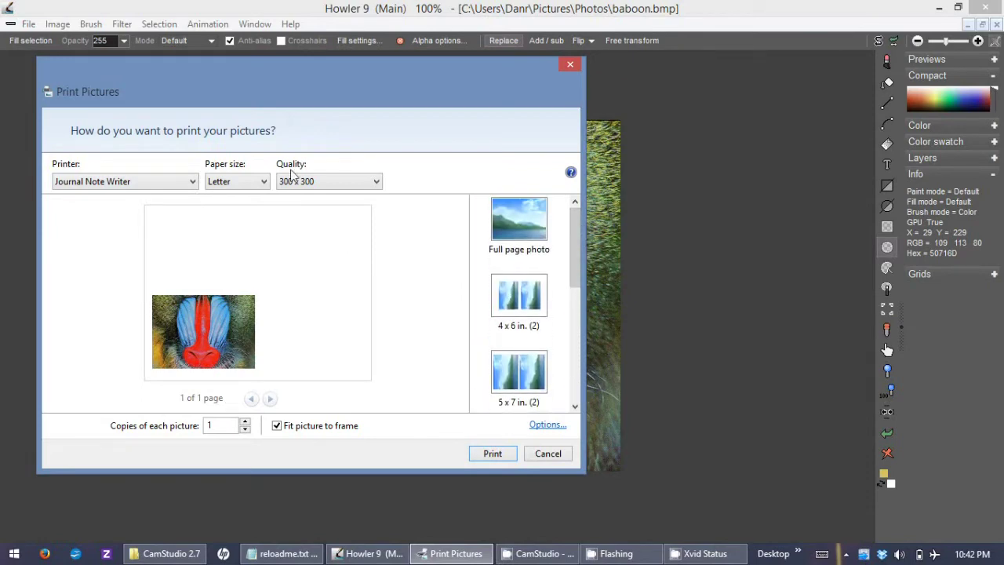
left_click(549, 453)
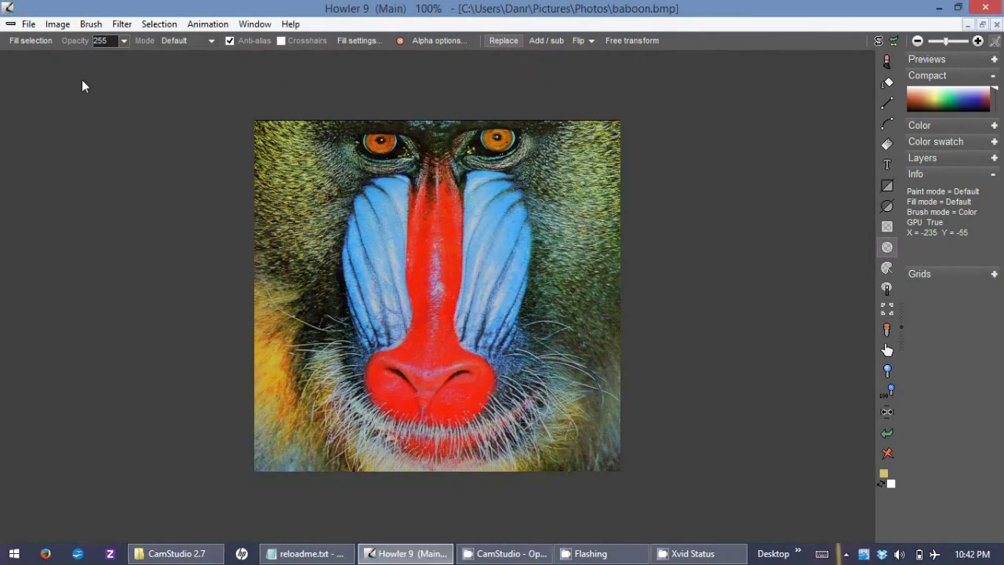
Step: Open the baboon image in IrfanView via Print with > Associated image viewer and centre its window
left_click(29, 26)
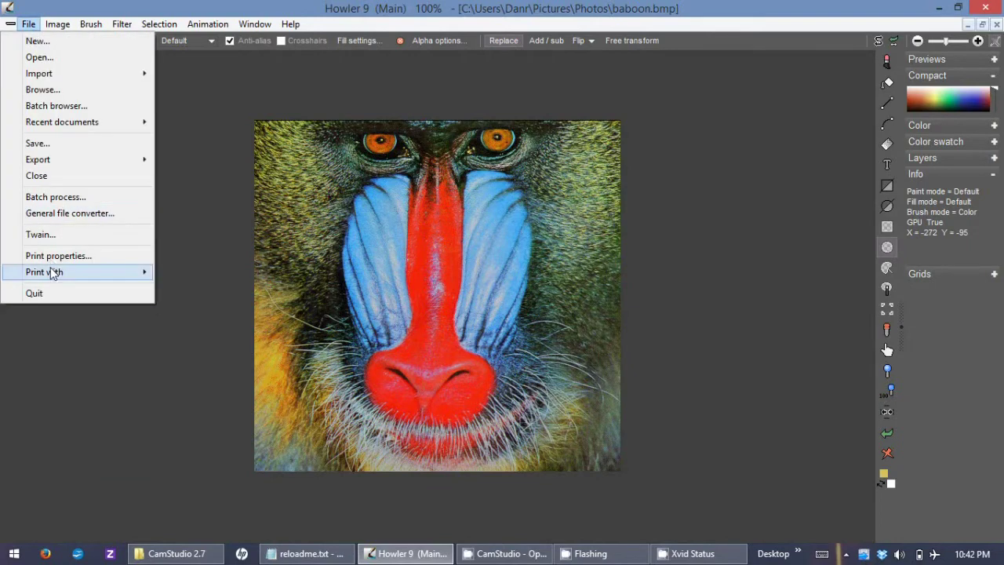
mouse_move(52, 271)
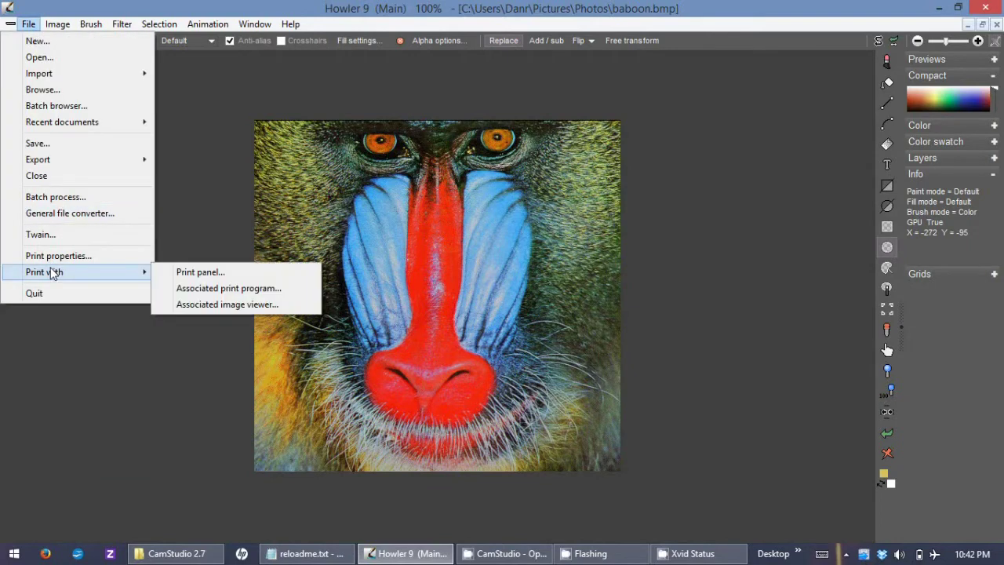
left_click(194, 306)
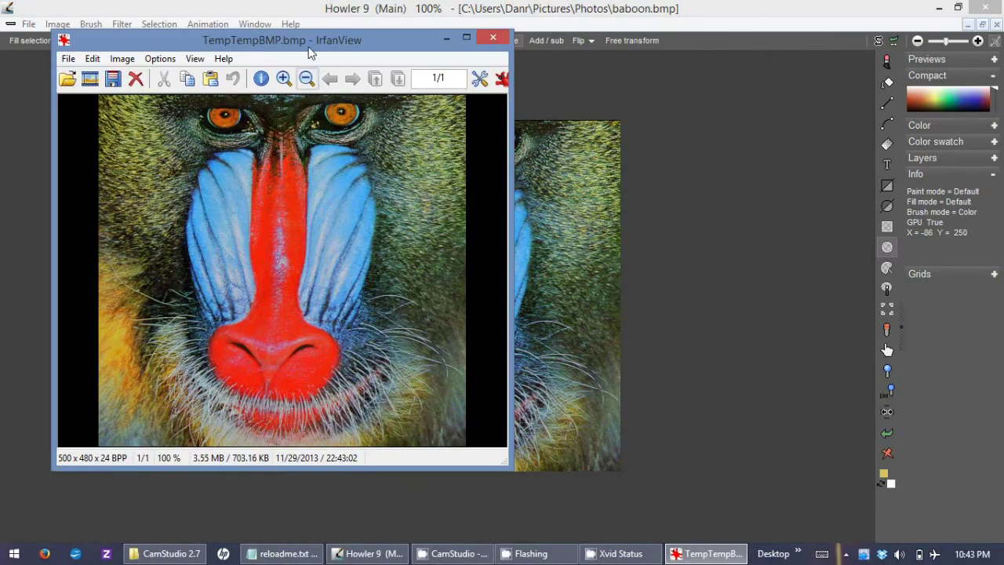
left_click_drag(306, 44, 491, 81)
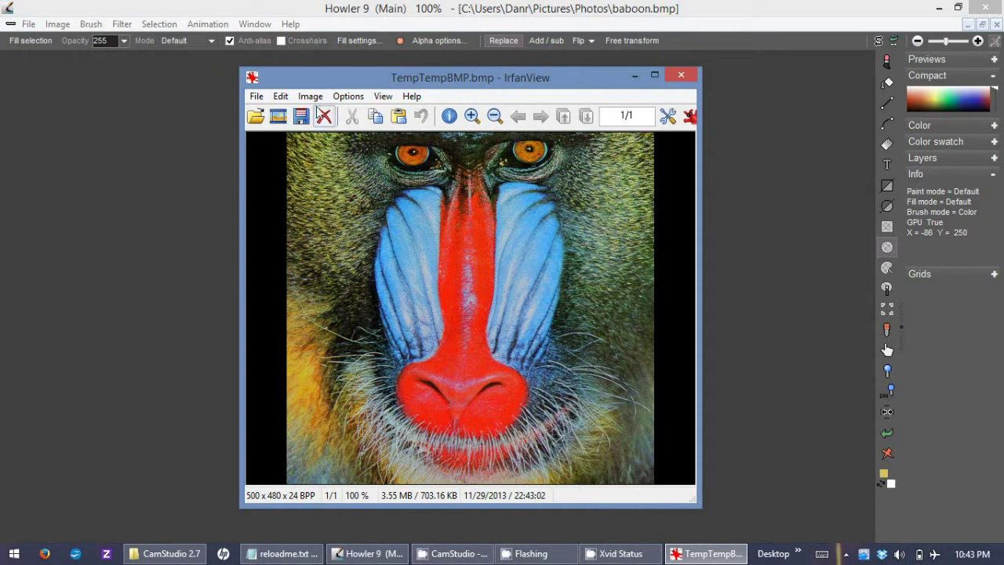
left_click(257, 97)
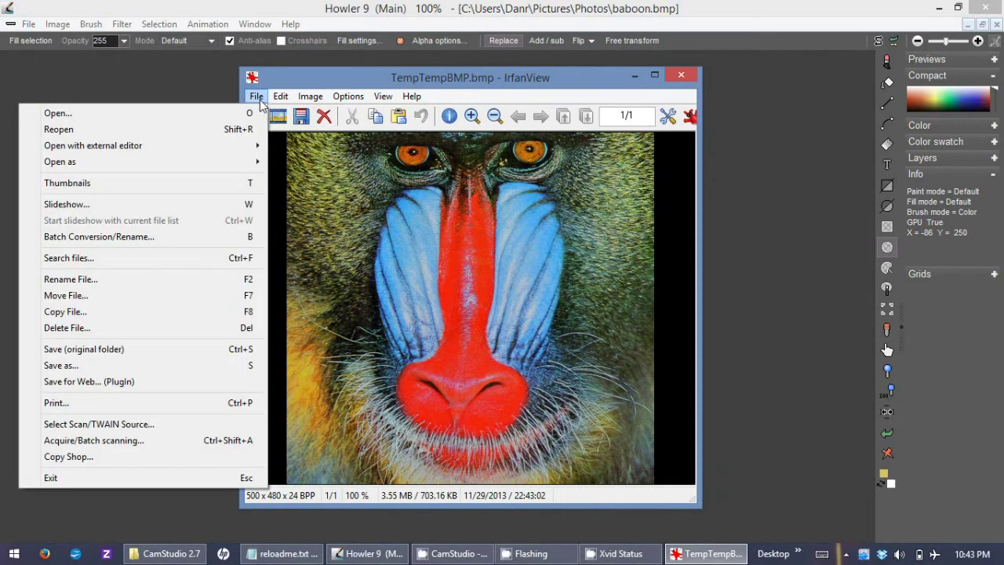
Step: Preview the IrfanView print fitted to the page, cancel the preview, and close IrfanView
left_click(145, 400)
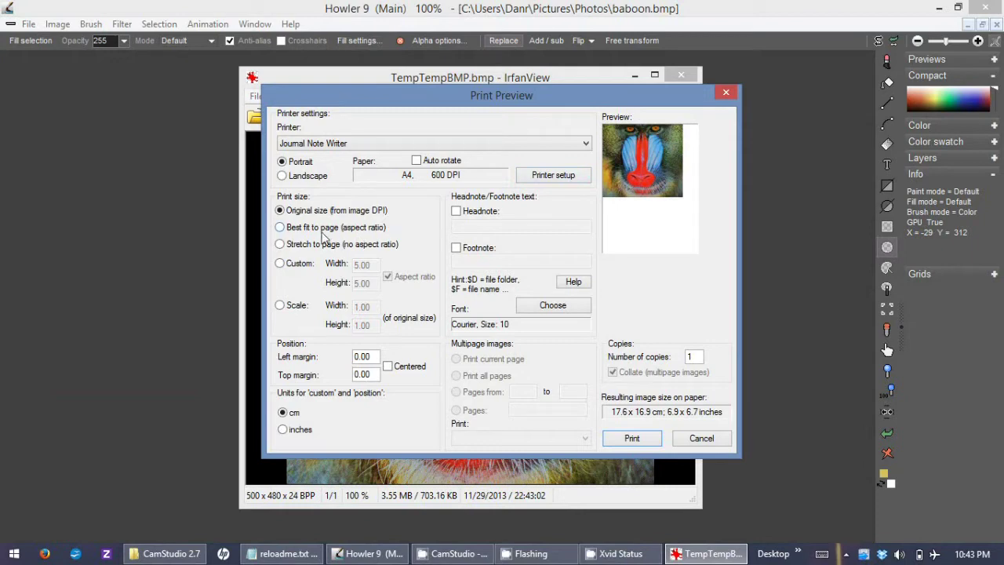
left_click(322, 234)
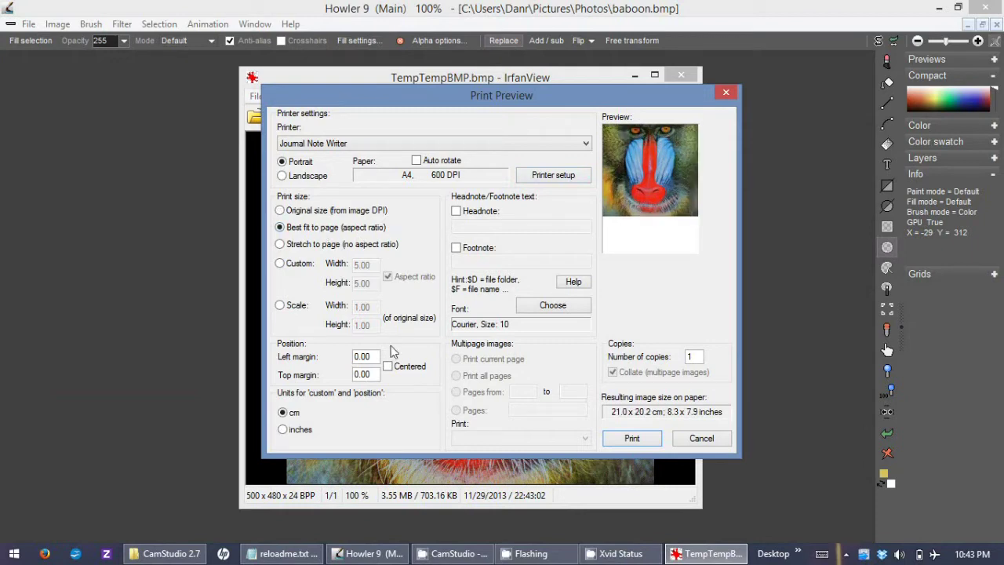
left_click(700, 439)
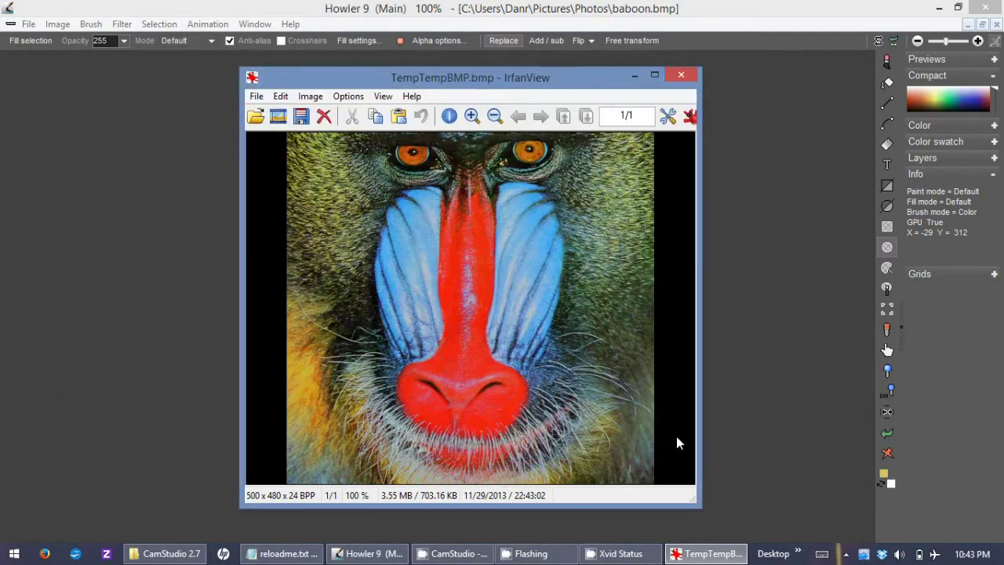
left_click(681, 75)
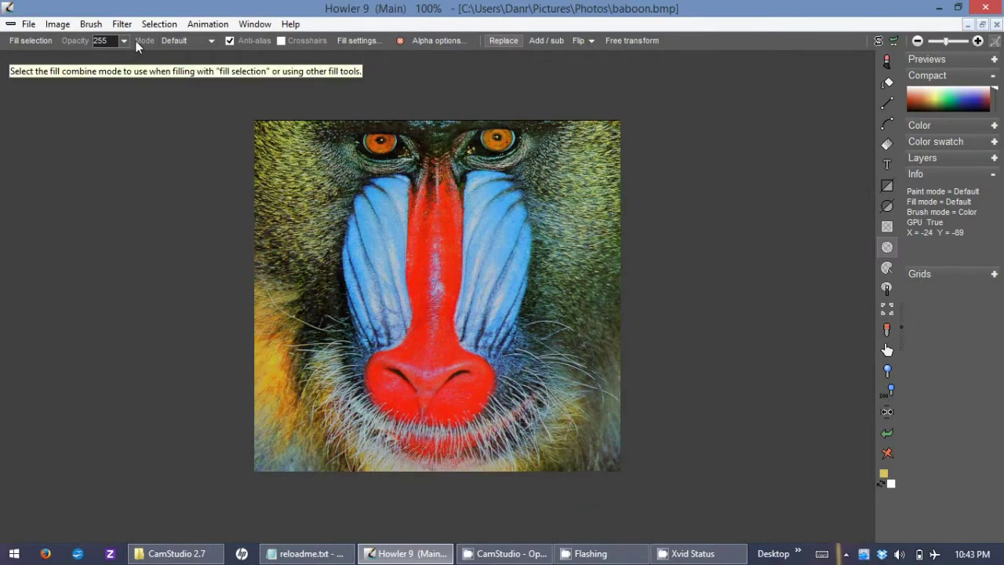
Step: Browse the Image, Brush and Animation menus, then activate the fill tool (opacity 255, tolerance 0)
left_click(59, 26)
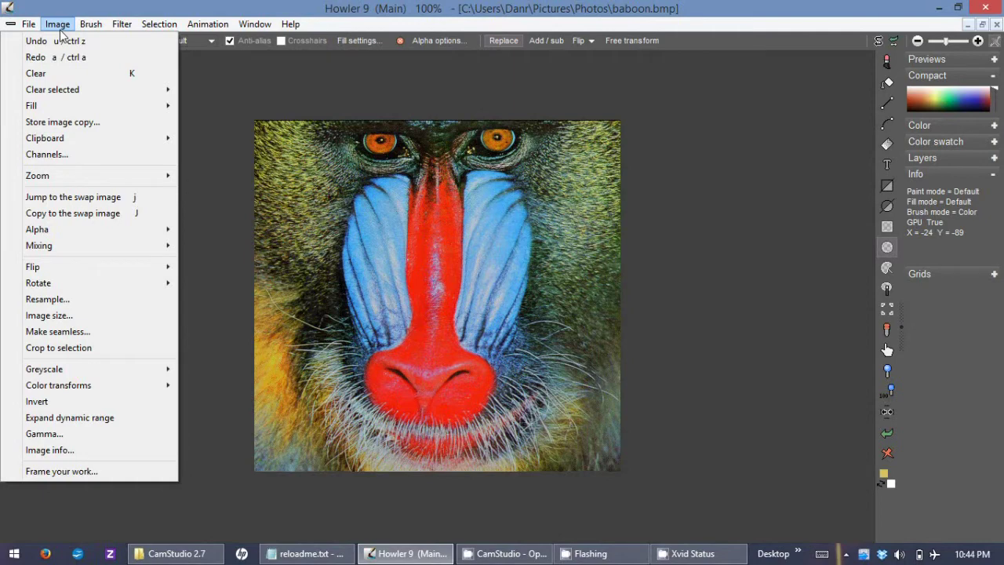
mouse_move(88, 29)
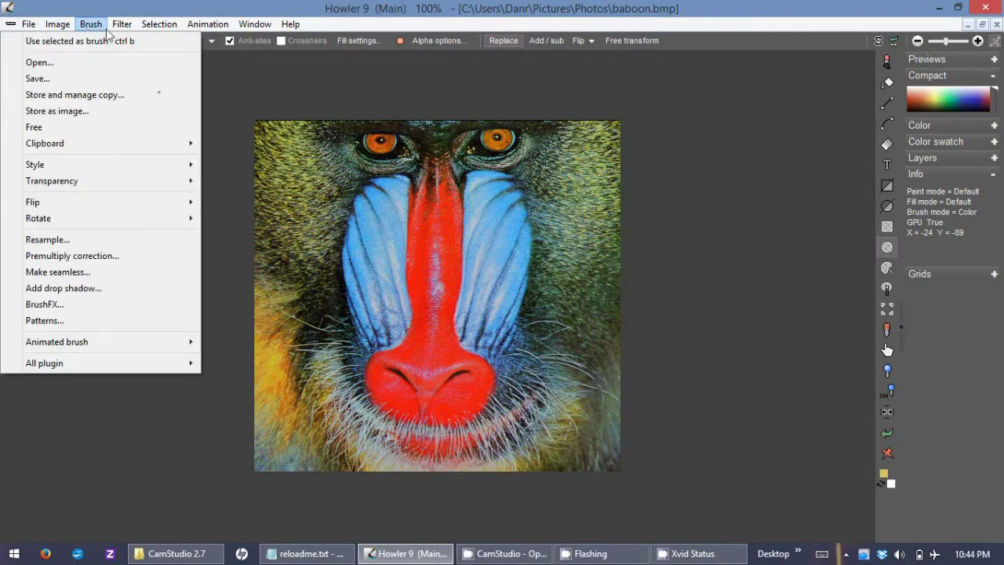
mouse_move(201, 27)
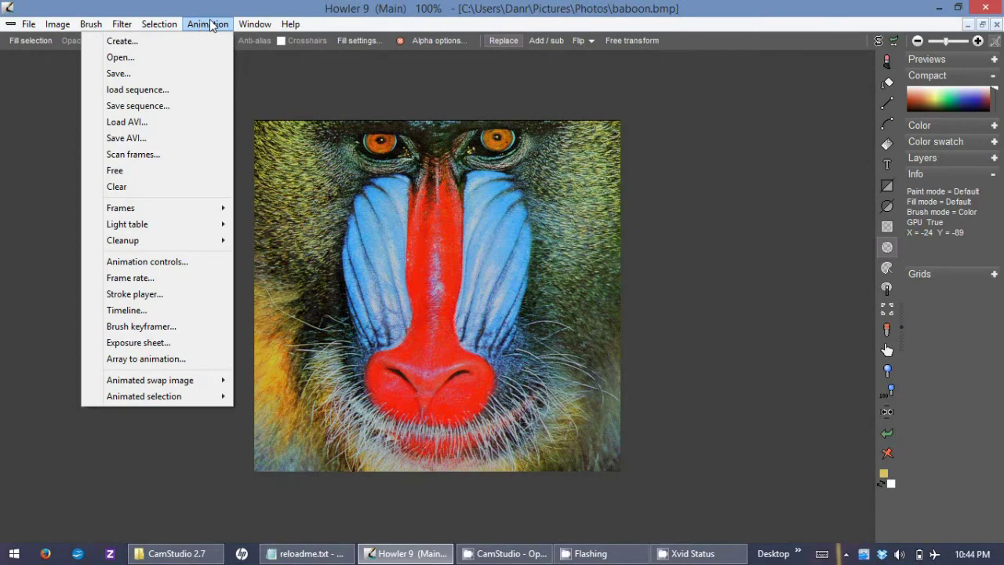
left_click(239, 20)
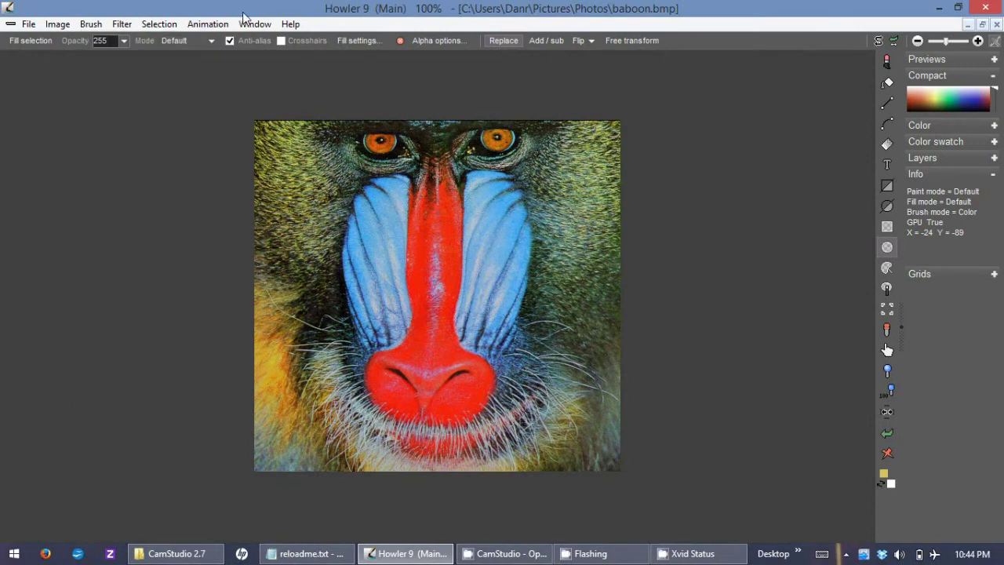
left_click(887, 83)
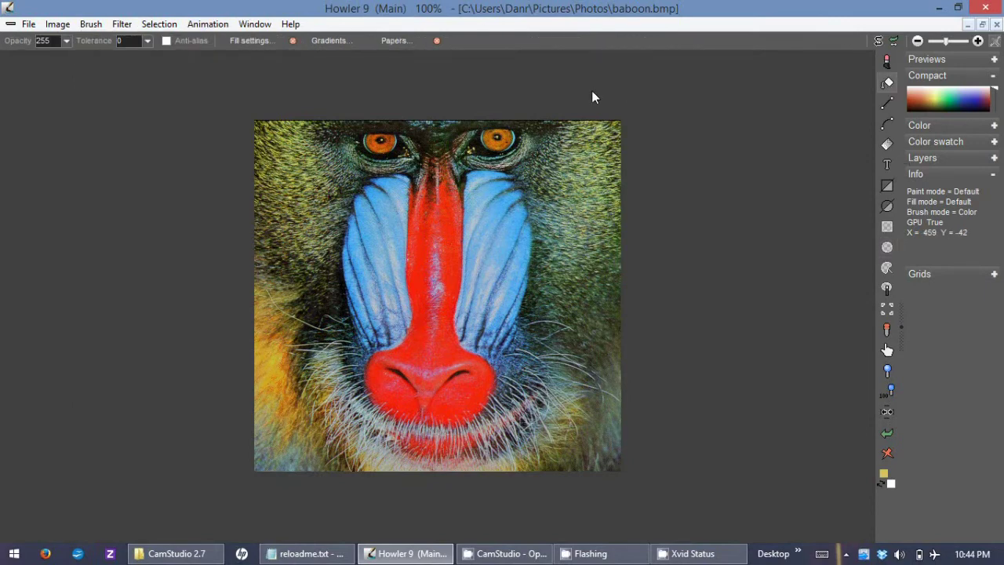
Step: Clear the baboon image to white and place the plain-yellow Fill settings dialog beside the canvas
left_click(887, 454)
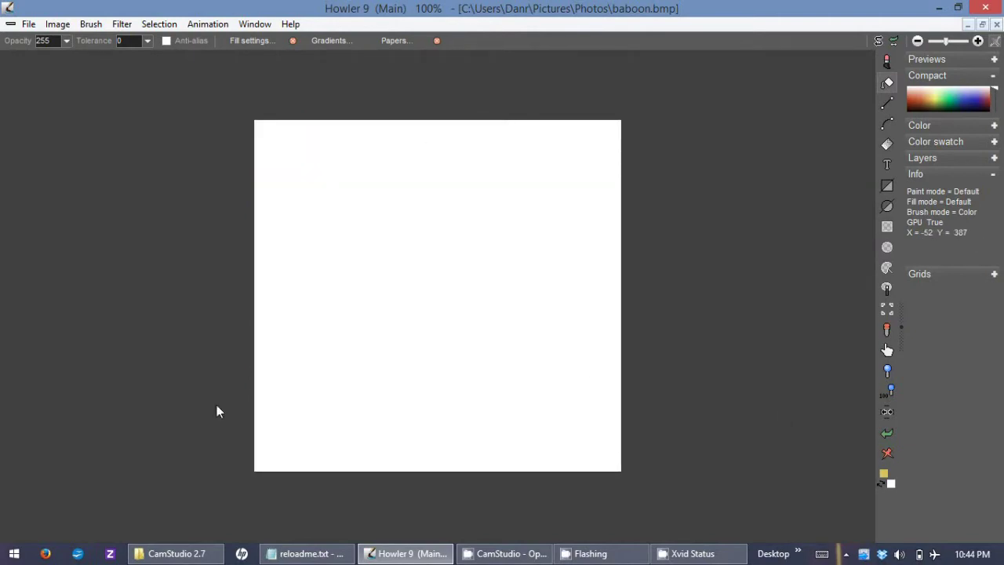
left_click(248, 41)
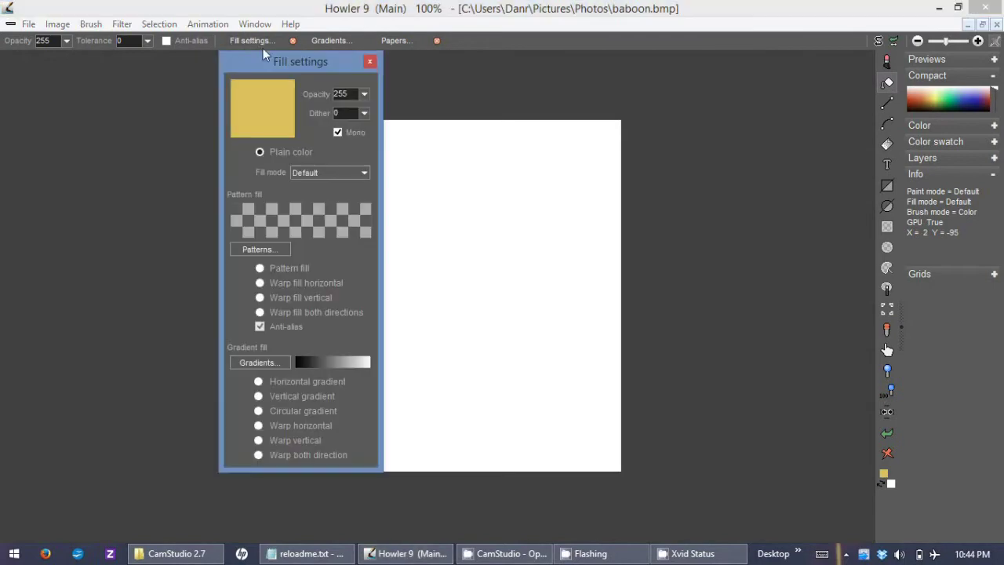
left_click_drag(264, 58, 665, 68)
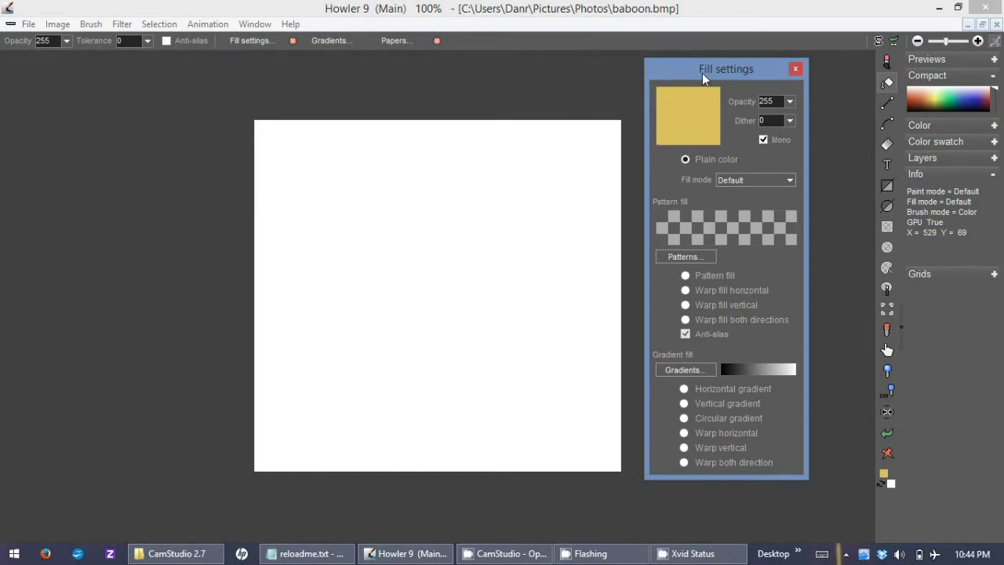
left_click_drag(702, 73, 708, 77)
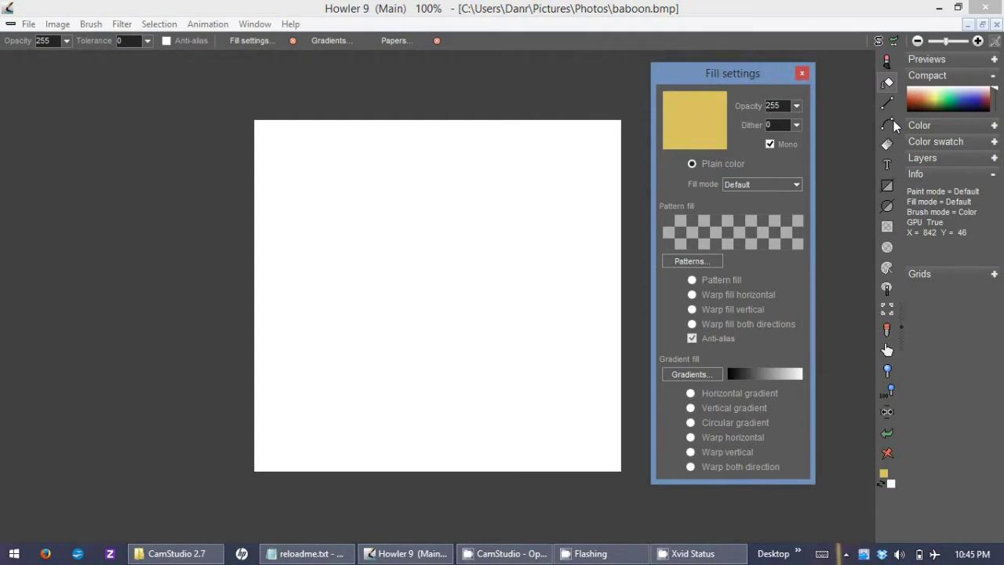
Step: Draw a yellow ellipse and a smaller orange-red ellipse near the canvas top, then open Patterns
left_click(891, 210)
left_click_drag(370, 199, 416, 256)
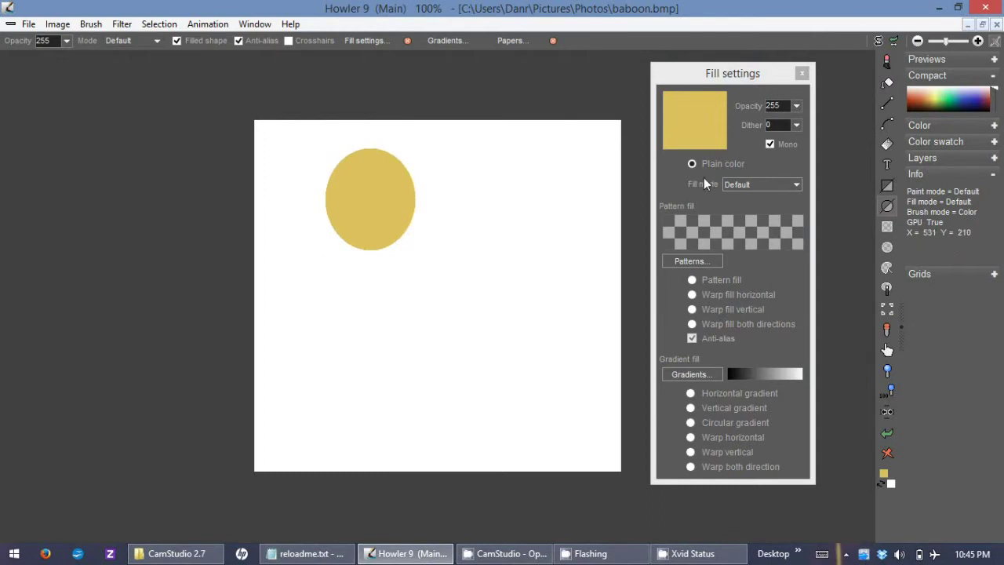
left_click(916, 100)
left_click_drag(506, 171, 540, 202)
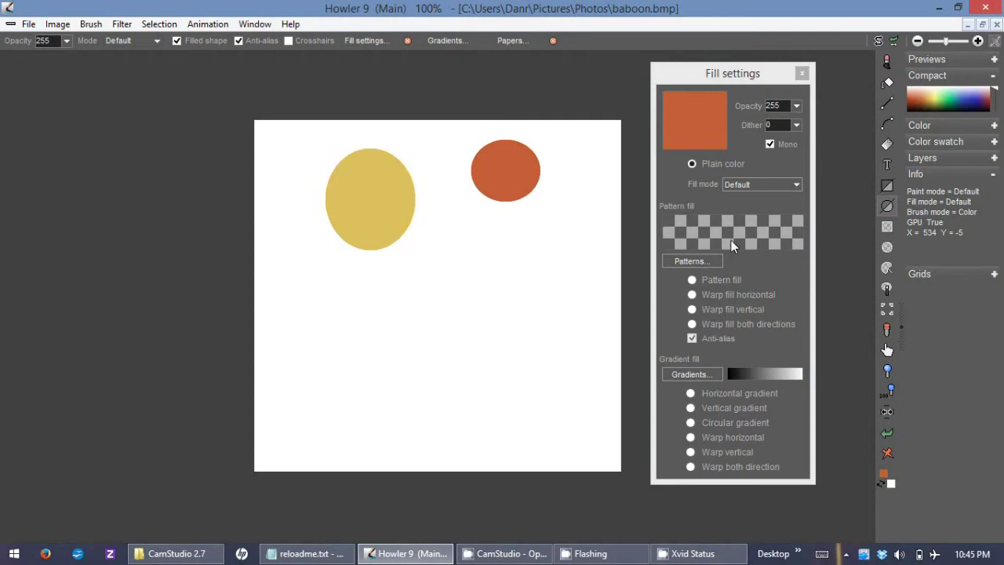
left_click(717, 260)
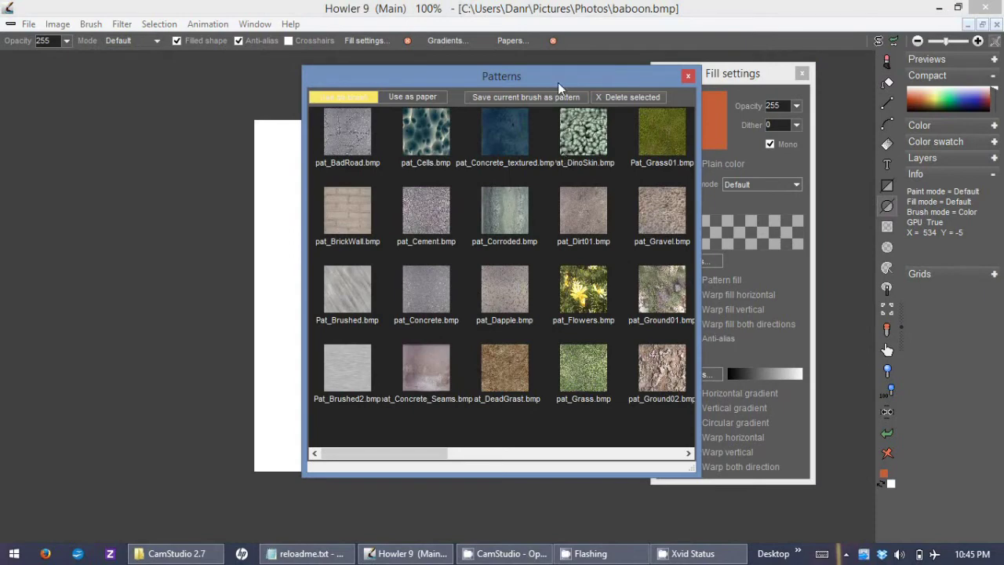
Step: Close the pattern library, switch Fill settings to Pattern fill, and choose Brush > Free
left_click_drag(558, 83, 424, 82)
left_click(554, 75)
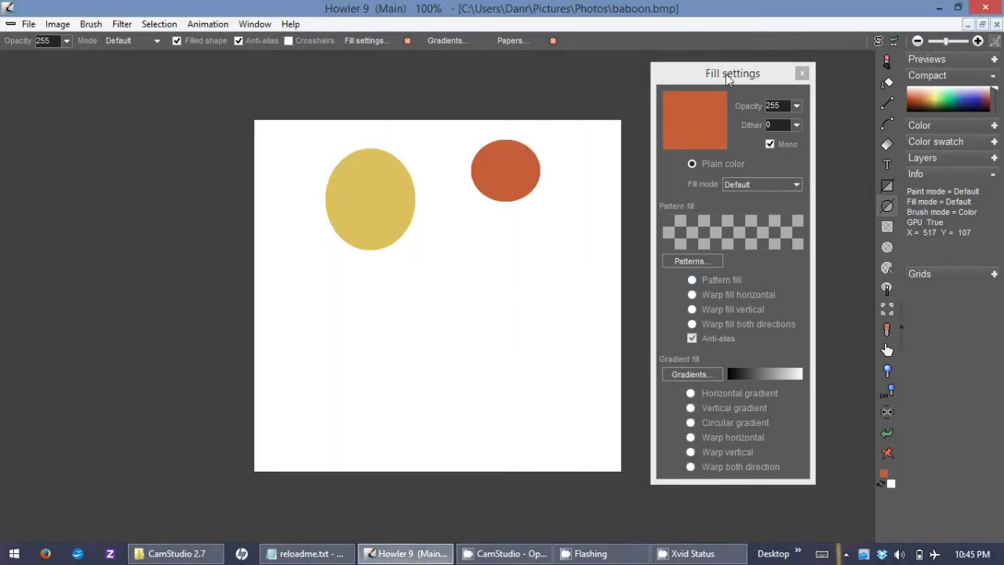
left_click_drag(725, 72, 643, 71)
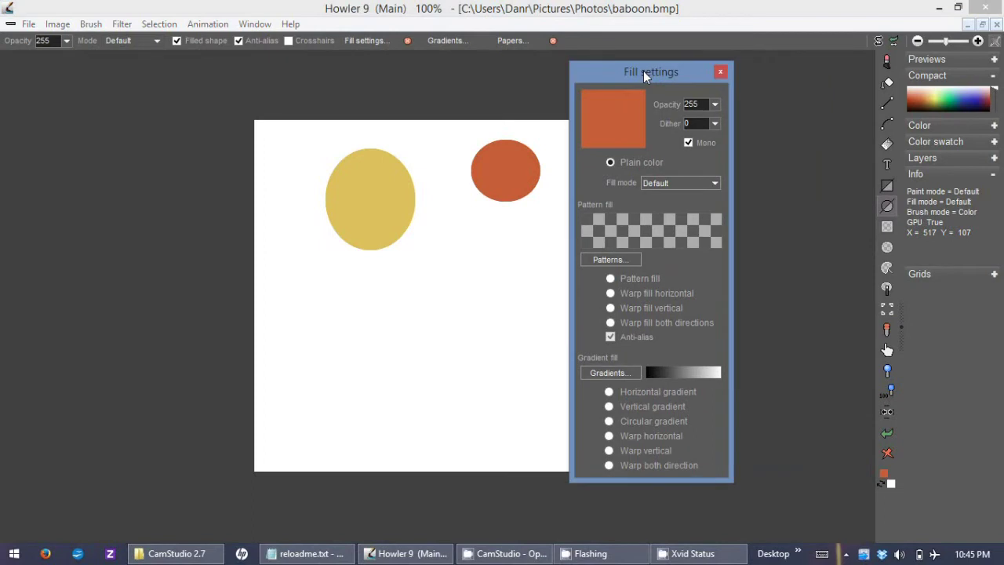
left_click(646, 278)
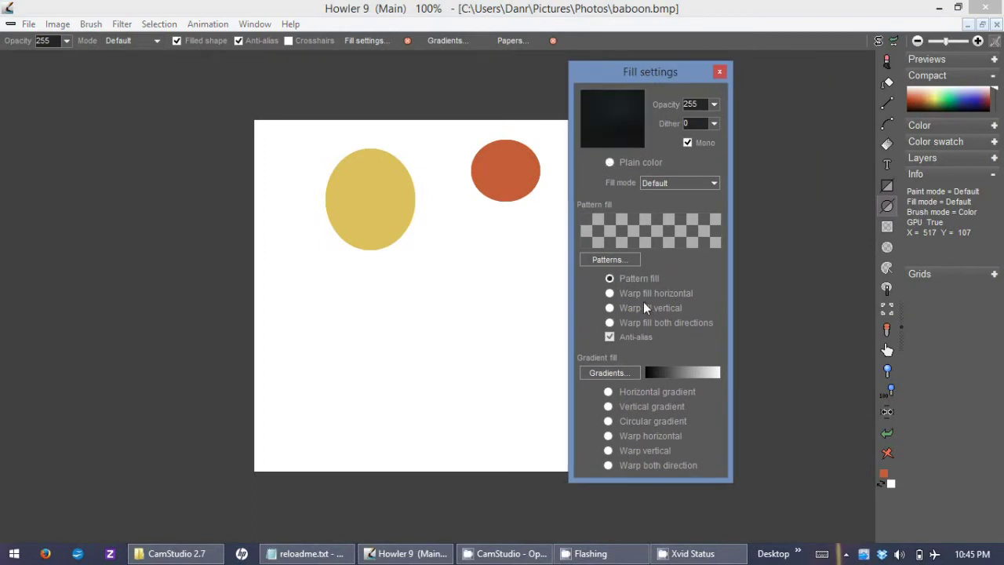
left_click(639, 293)
left_click(636, 280)
left_click(89, 26)
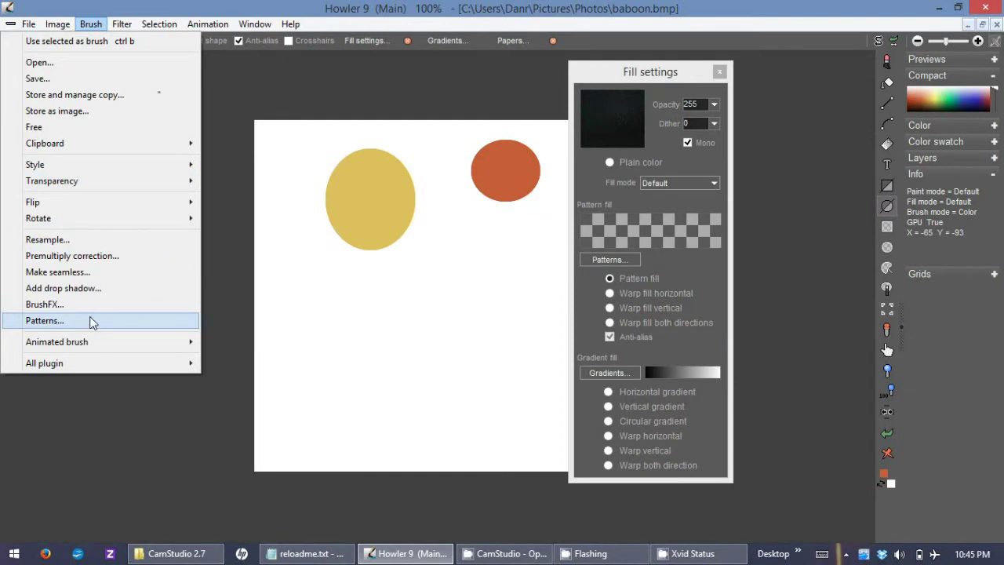
left_click(87, 128)
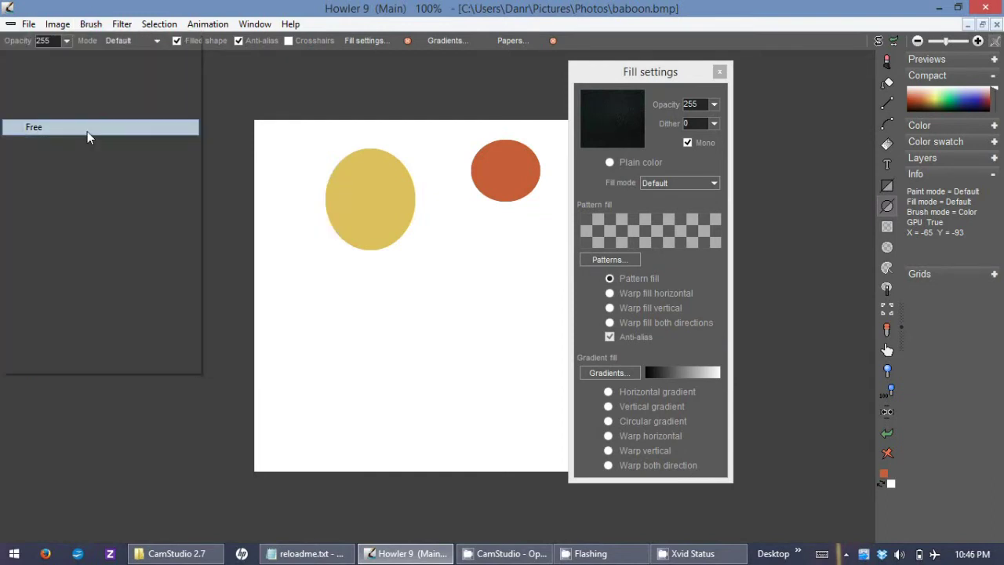
Step: Free the custom brush and try horizontal, vertical and both-way warp fills, ending on Pattern fill
left_click(416, 343)
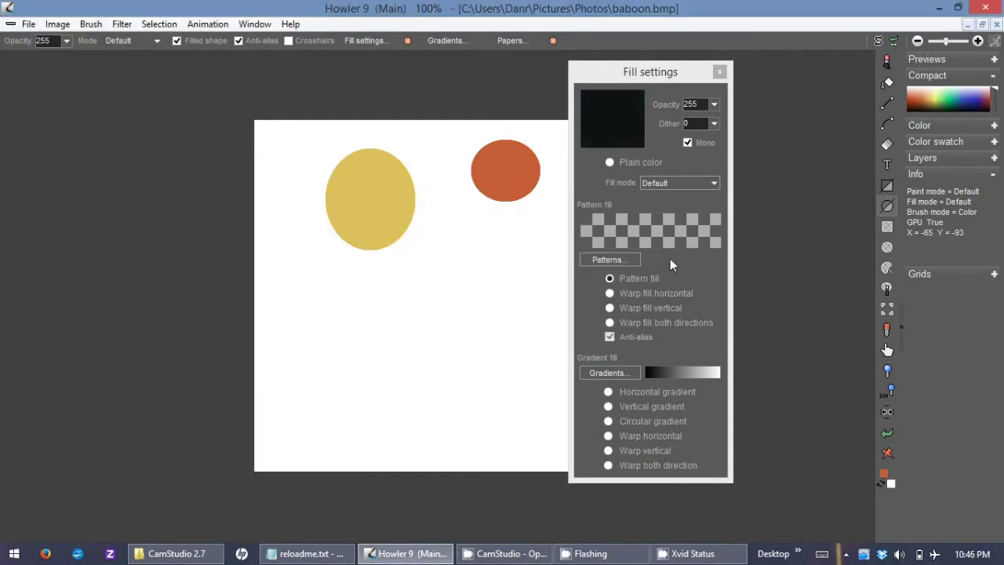
left_click(644, 293)
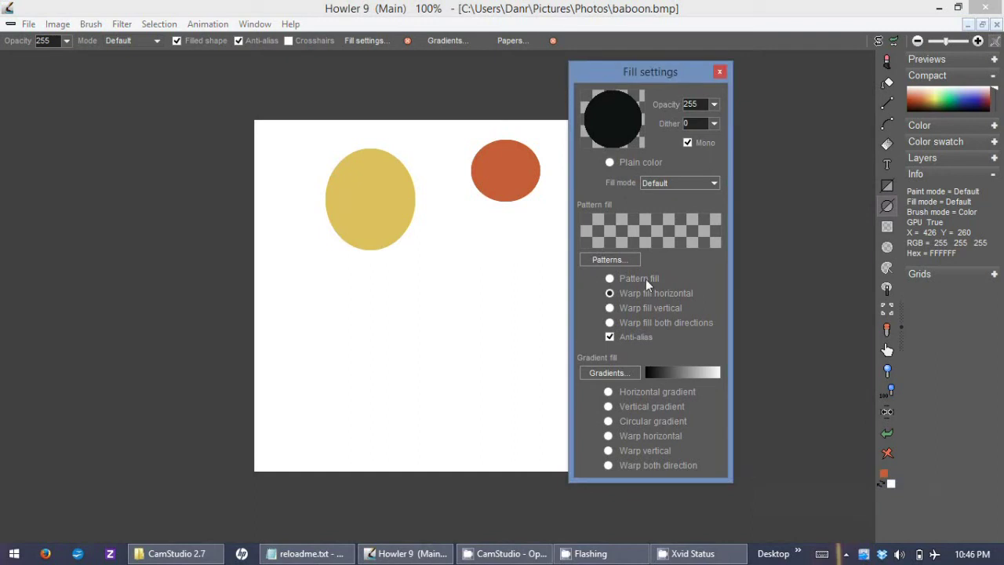
left_click(612, 278)
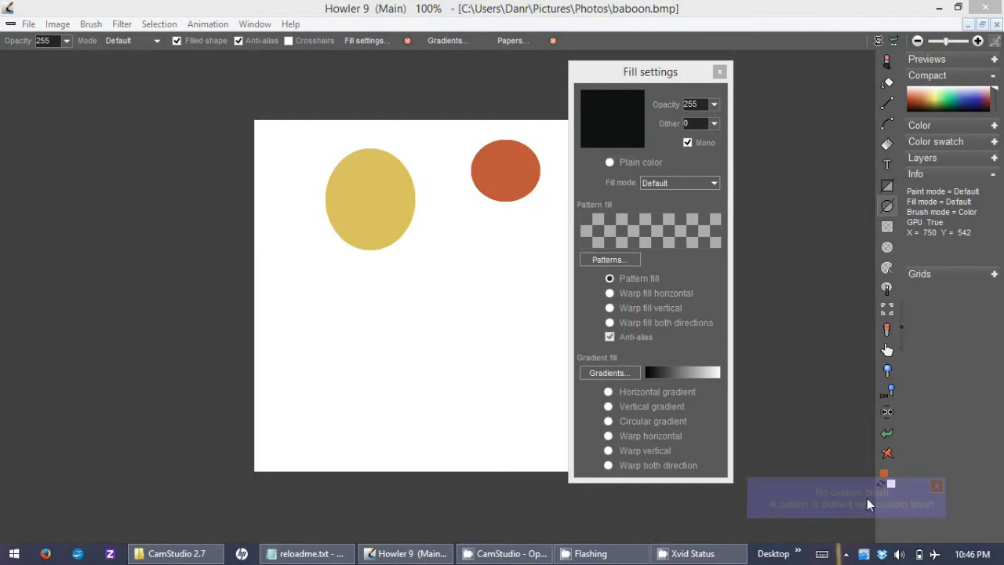
left_click(612, 293)
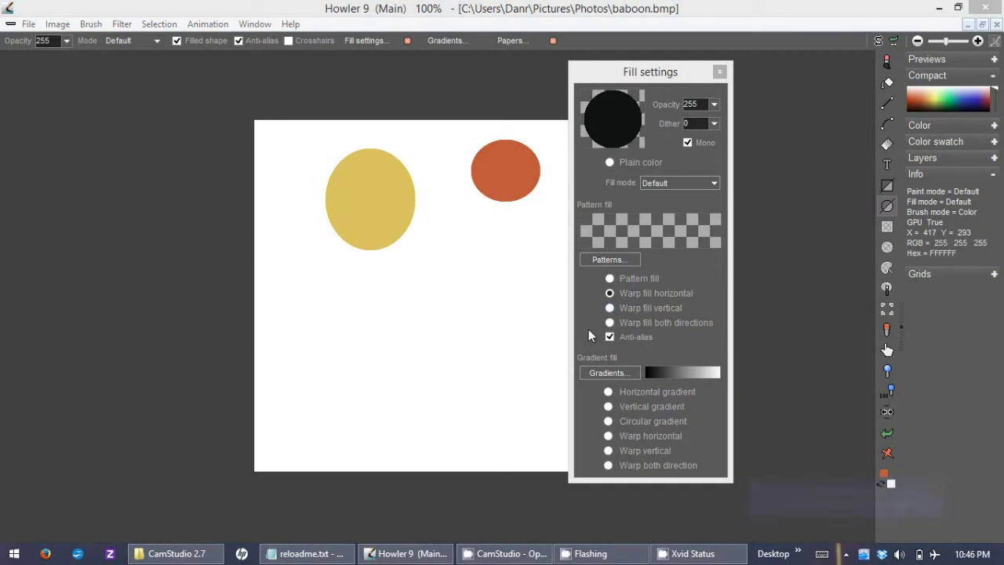
left_click(610, 278)
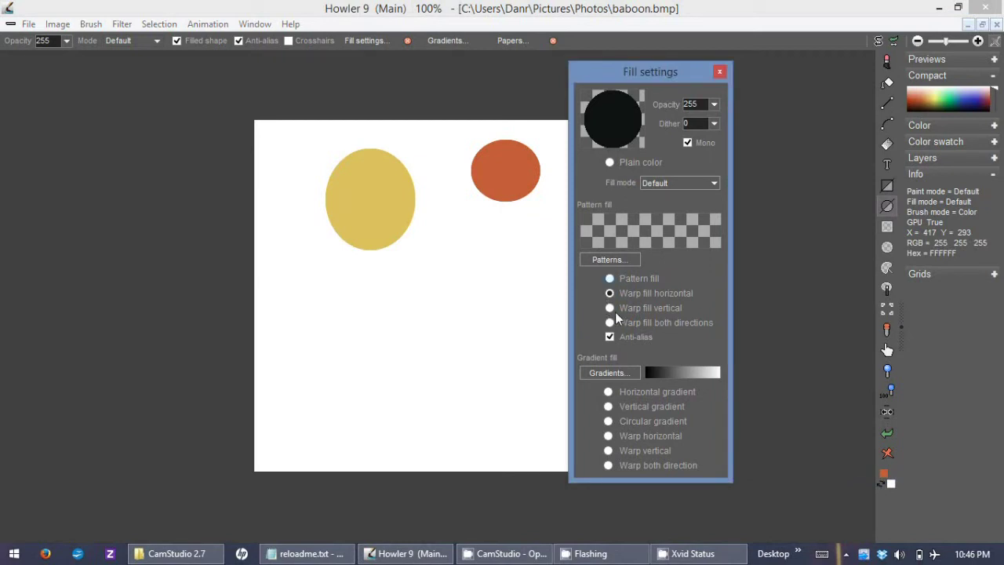
left_click(613, 313)
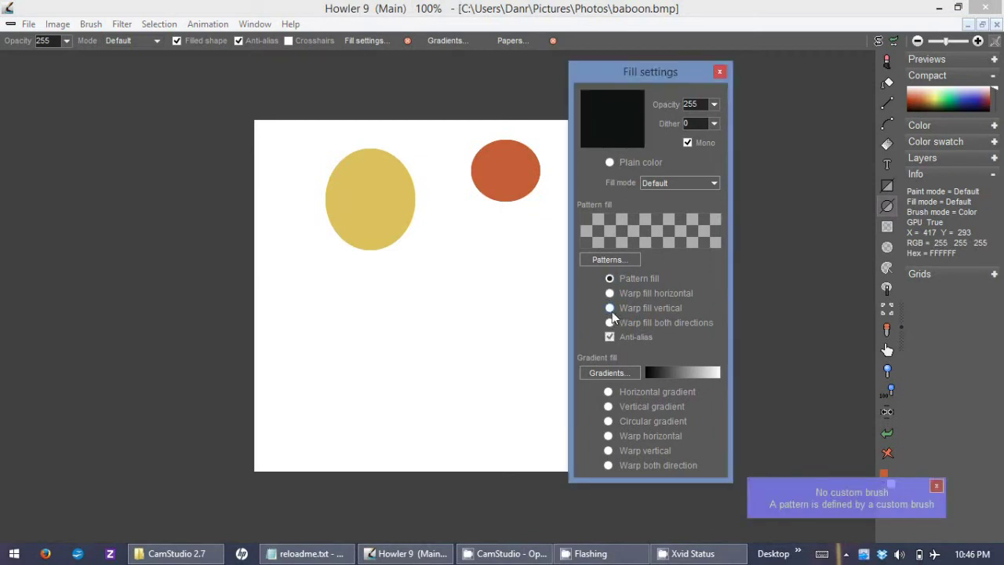
left_click(610, 323)
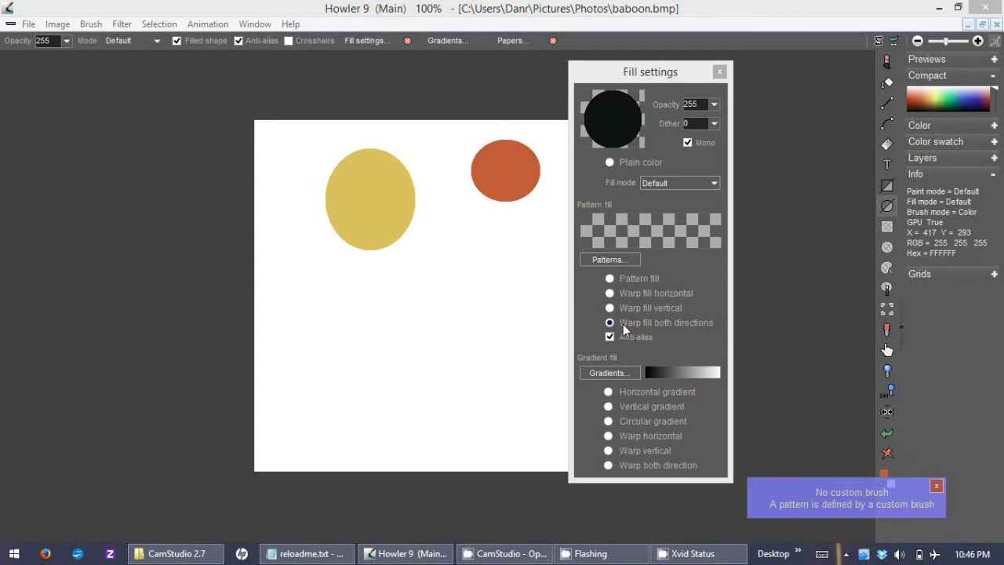
left_click(610, 280)
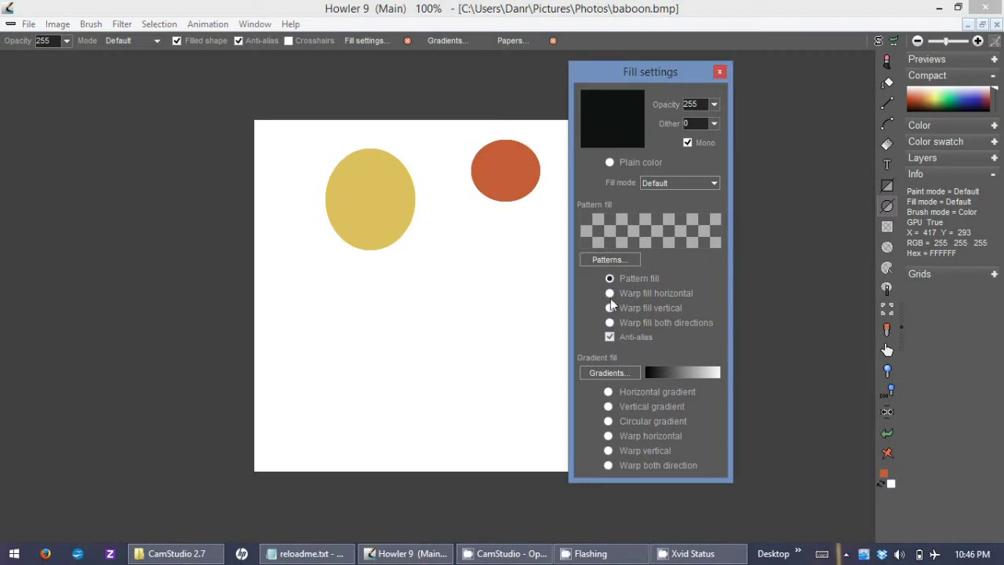
left_click(605, 259)
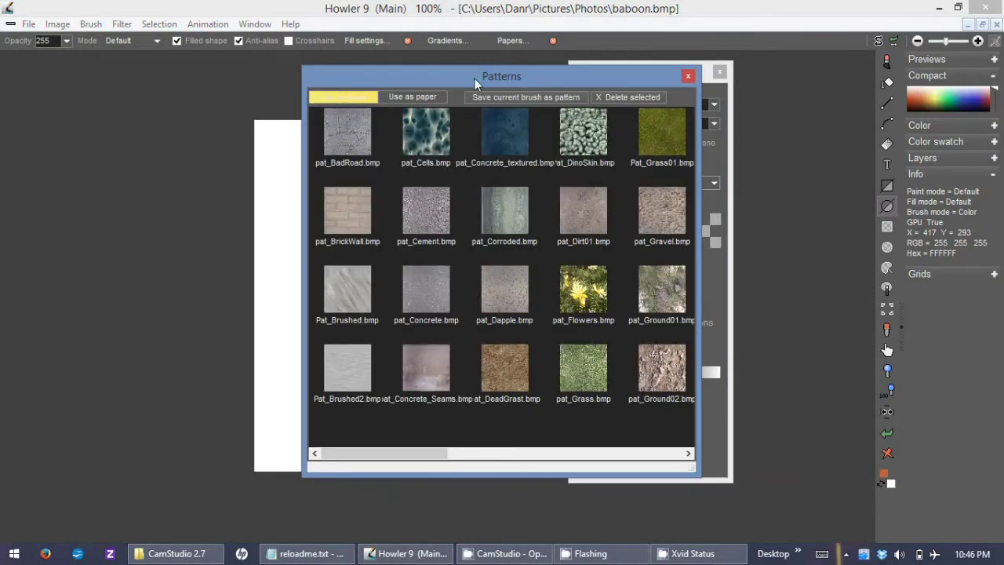
Step: Choose the Pat_Warning yellow-black stripes from the pattern library as the fill pattern
left_click_drag(474, 78, 257, 75)
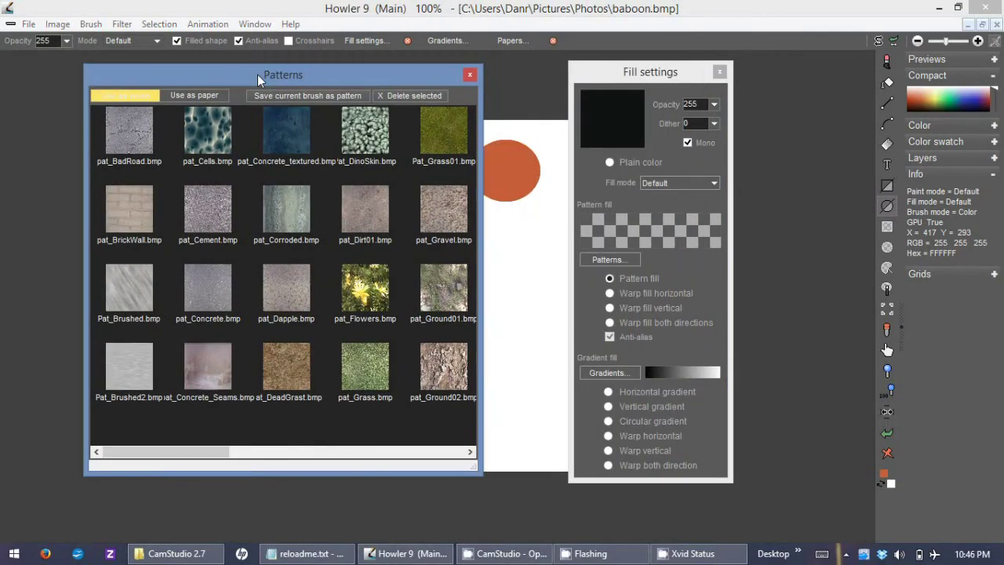
left_click(253, 460)
left_click_drag(253, 460, 369, 446)
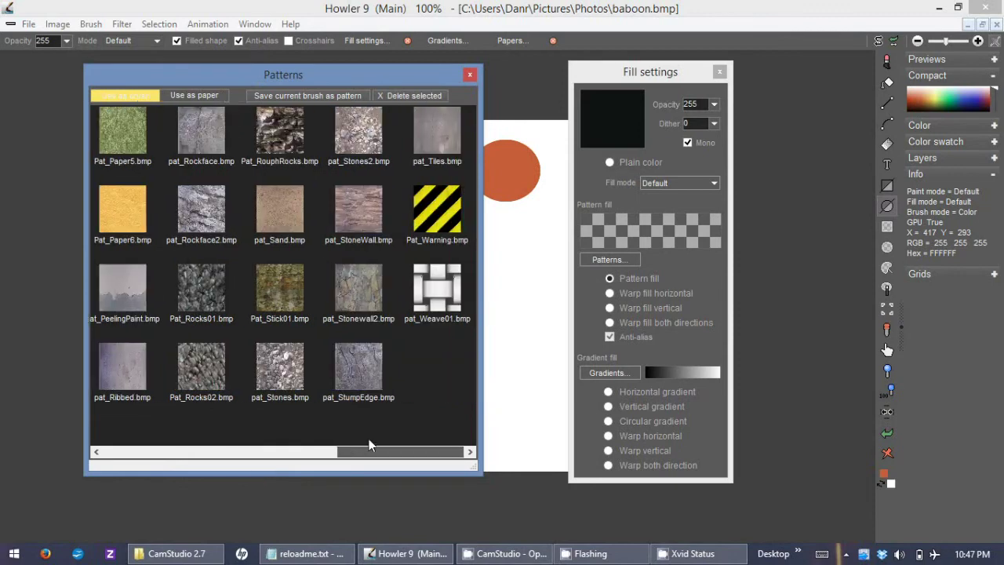
left_click(443, 216)
left_click(470, 75)
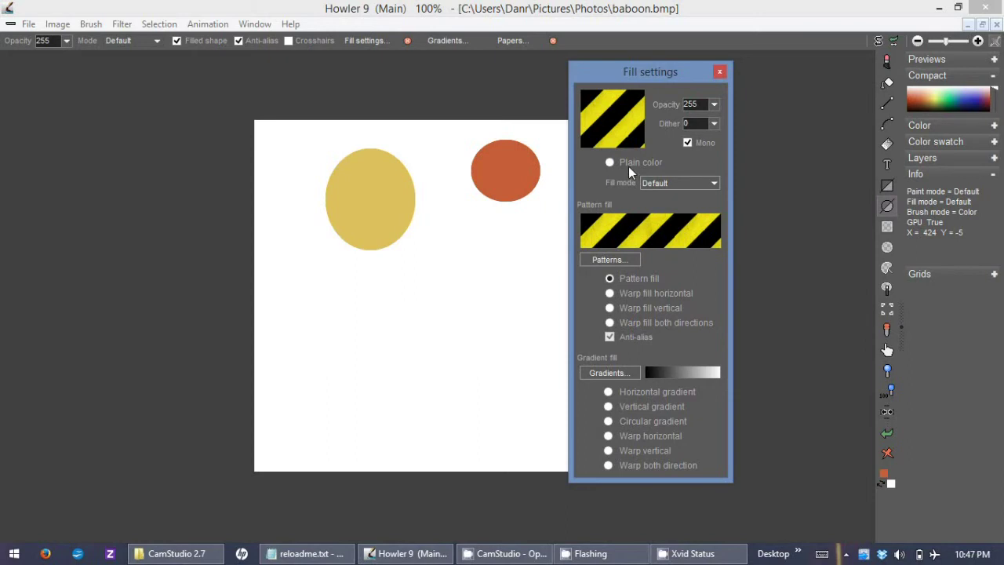
Step: Lower the fill opacity to 76 and raise the dither to 234
left_click(714, 105)
mouse_move(703, 118)
left_mouse_down()
mouse_move(654, 128)
mouse_move(691, 127)
mouse_move(682, 135)
mouse_move(619, 120)
mouse_move(676, 126)
mouse_move(716, 111)
left_mouse_up()
left_click(710, 123)
left_click_drag(657, 140, 623, 146)
Step: Reset dither to 0, return fill mode to Default after trying Multiply, and warp the pattern vertically
left_click(646, 122)
left_click(657, 182)
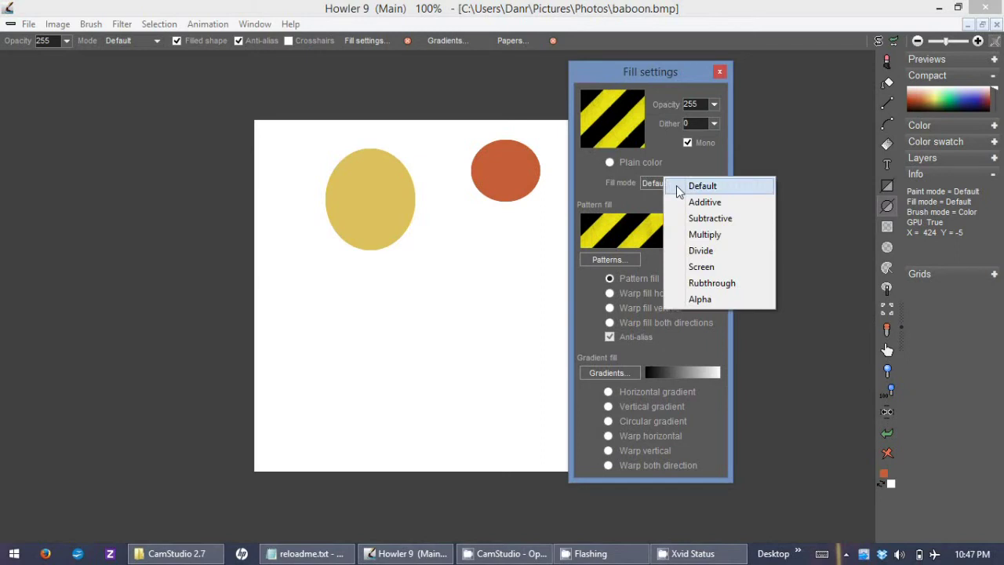
left_click(727, 235)
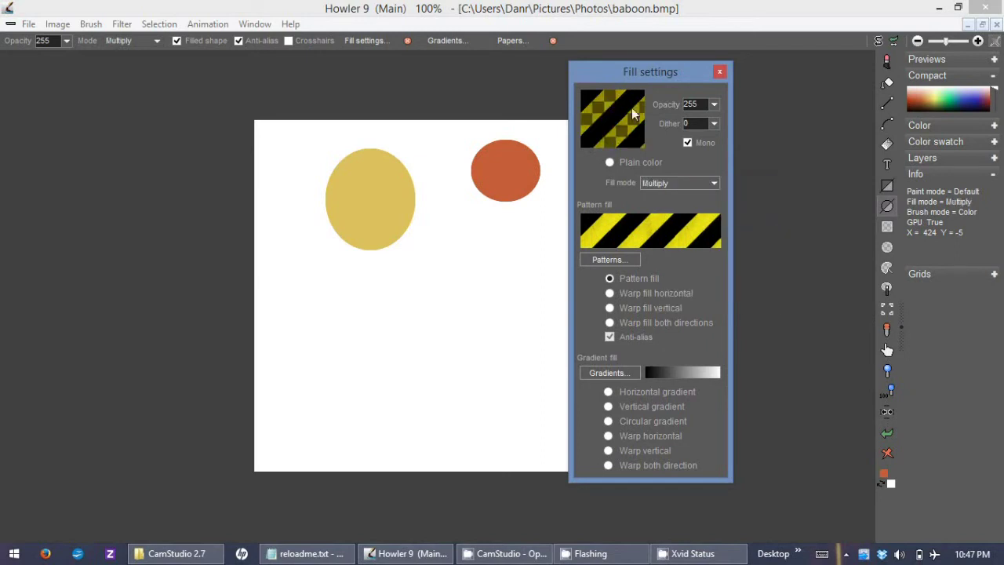
left_click(672, 184)
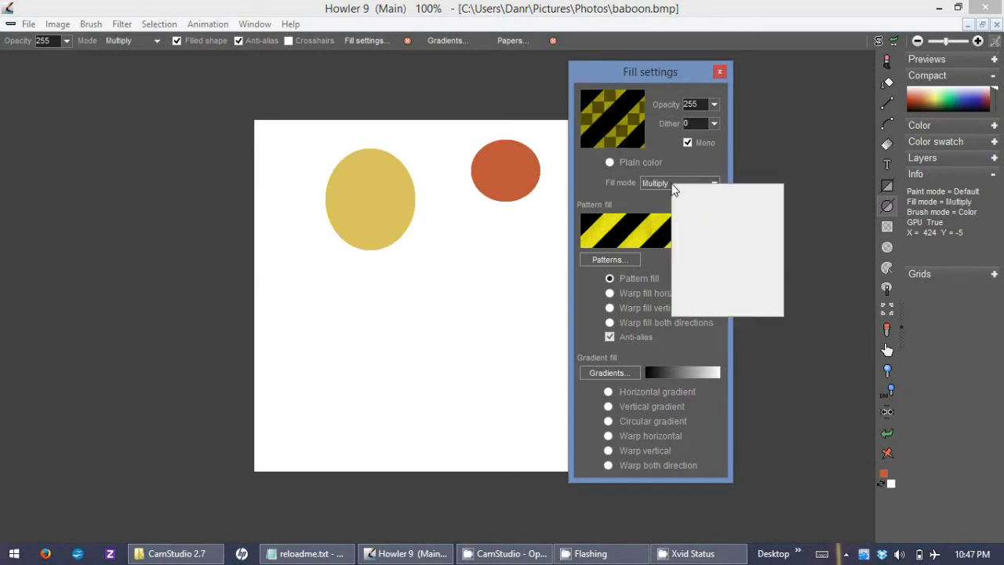
left_click(680, 192)
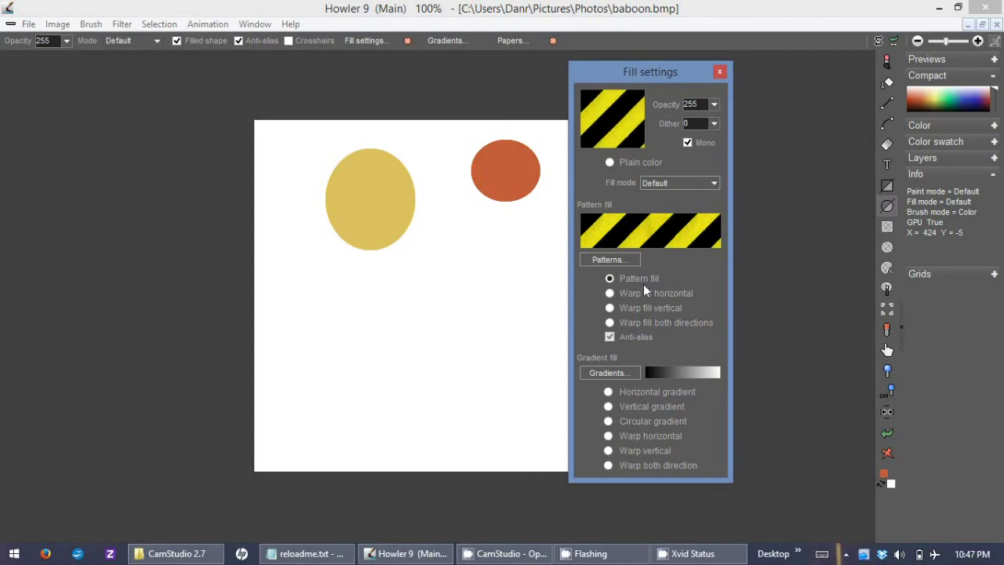
left_click(610, 293)
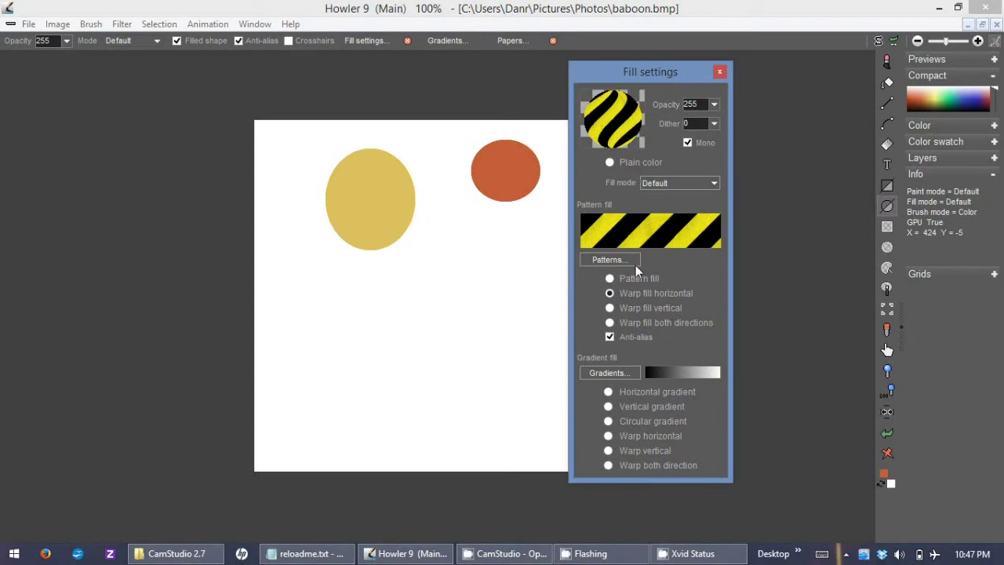
left_click(611, 309)
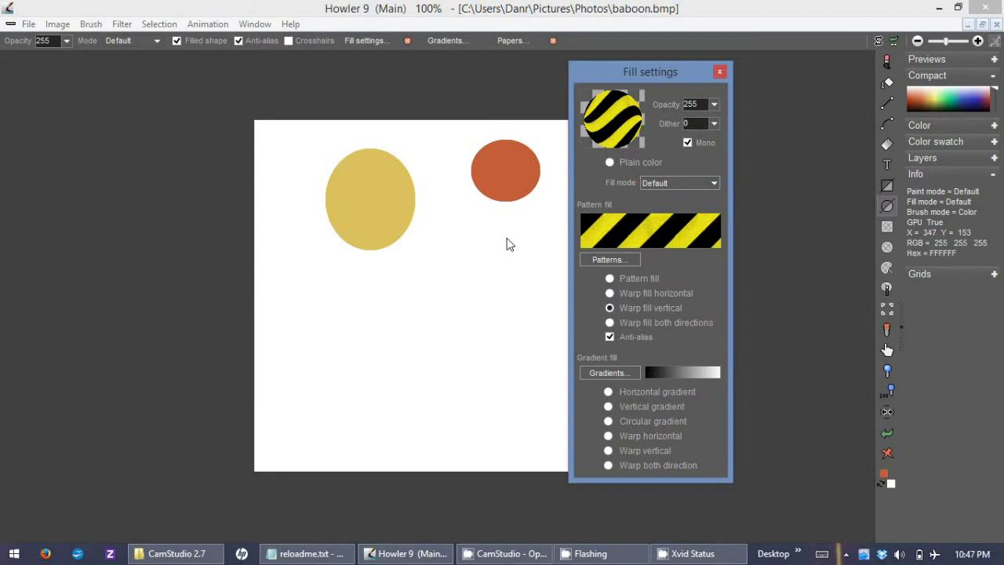
Step: Draw test striped ellipses with warped and plain pattern fills, undoing the plain one
left_click_drag(405, 286, 486, 381)
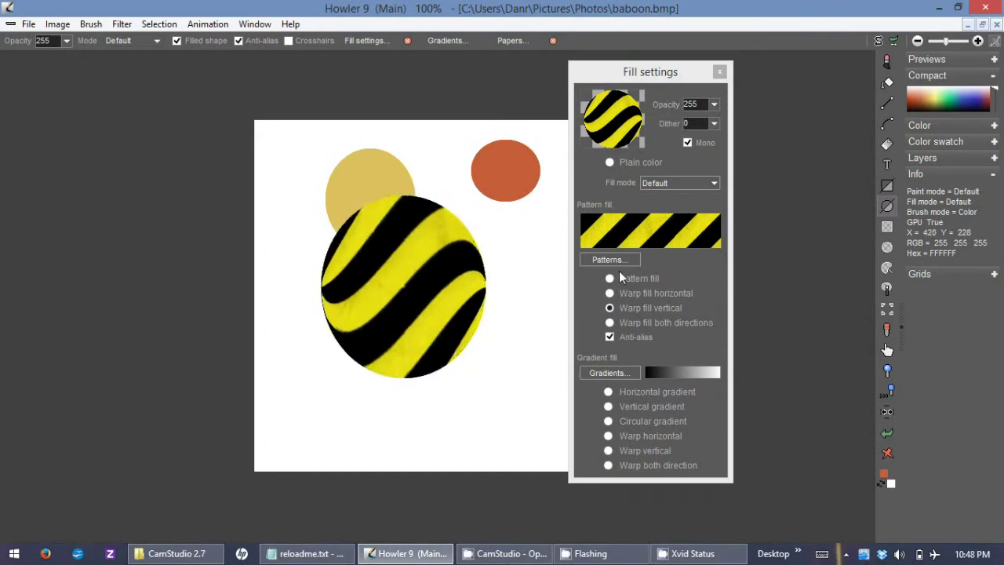
left_click(611, 279)
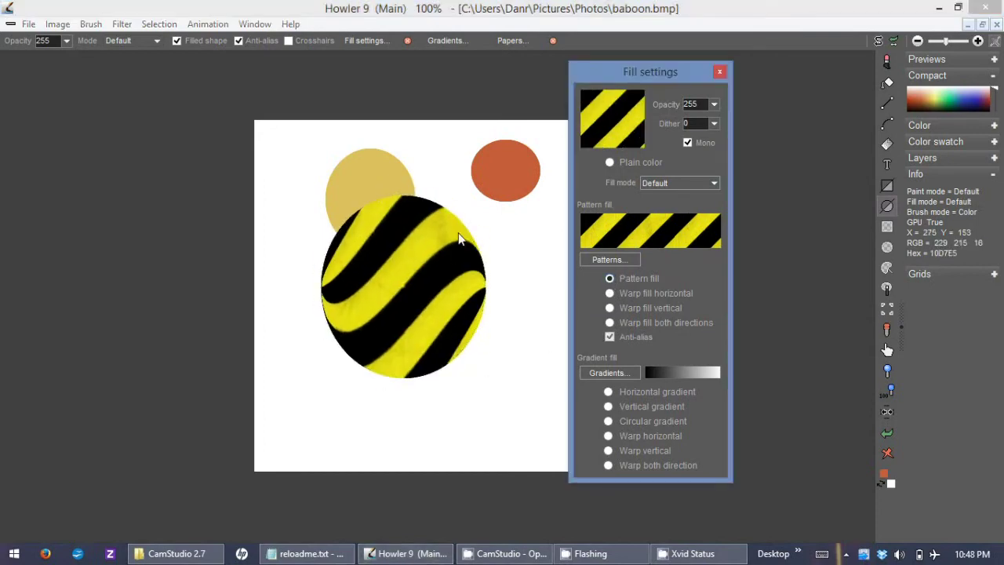
left_click_drag(460, 235, 542, 324)
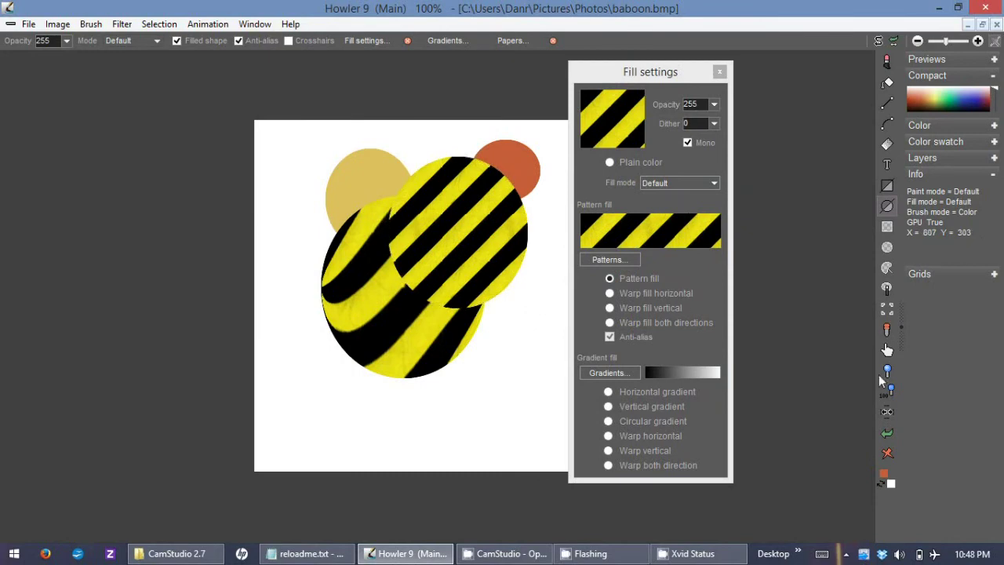
left_click(885, 432)
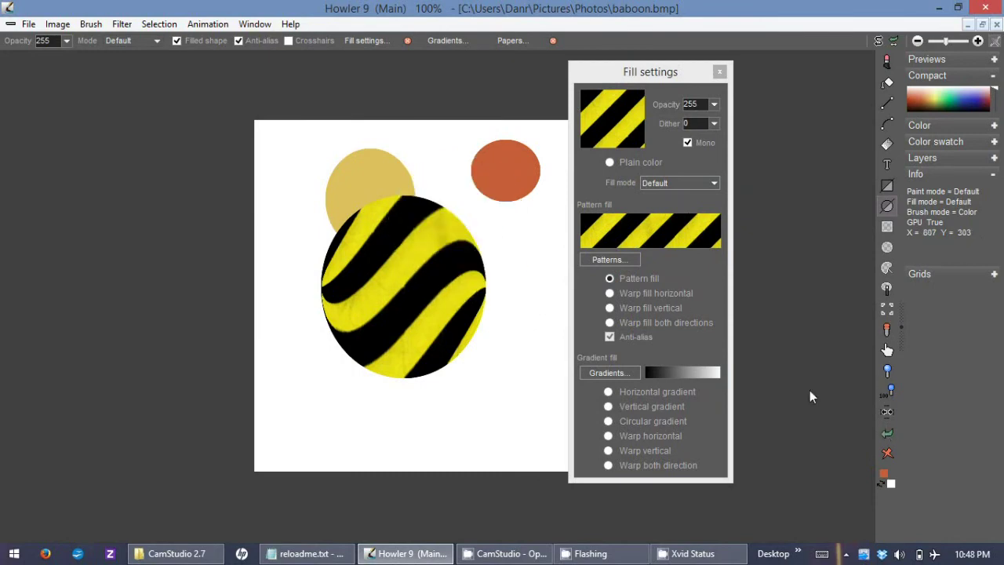
Step: Draw a horizontally warped striped ellipse, undo both test ellipses, and set a horizontal gradient fill
left_click(646, 293)
left_click_drag(494, 267, 561, 335)
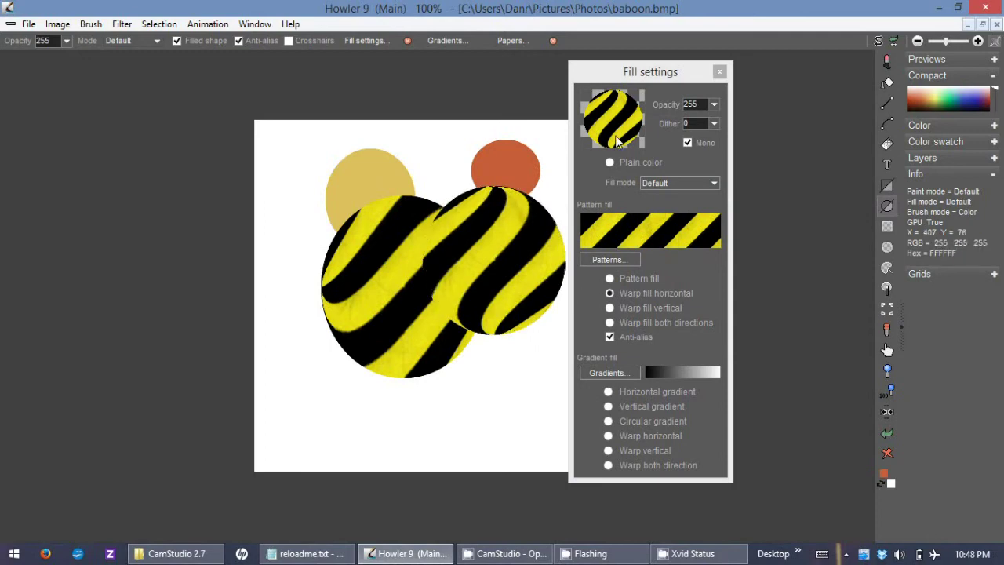
left_click(885, 433)
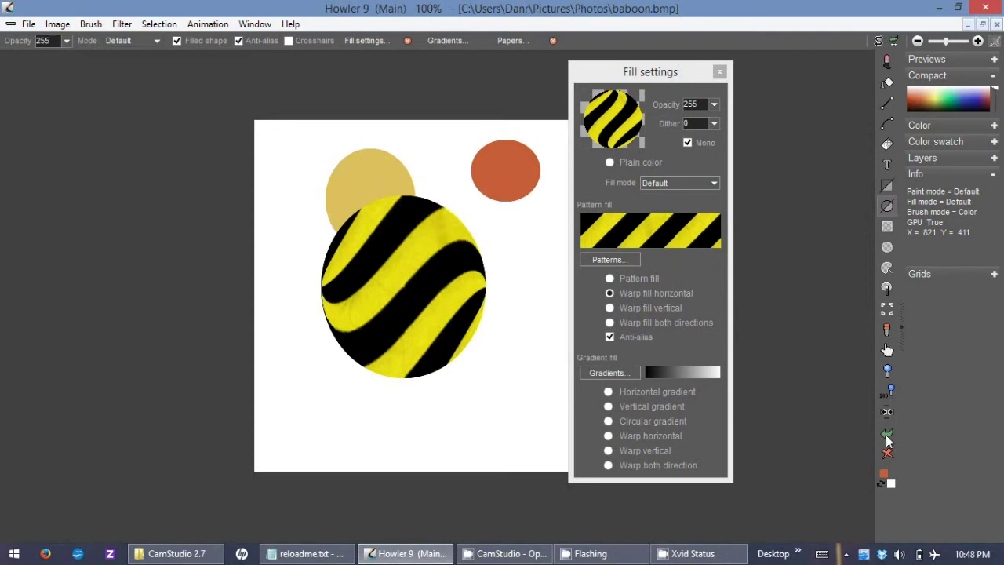
left_click(886, 434)
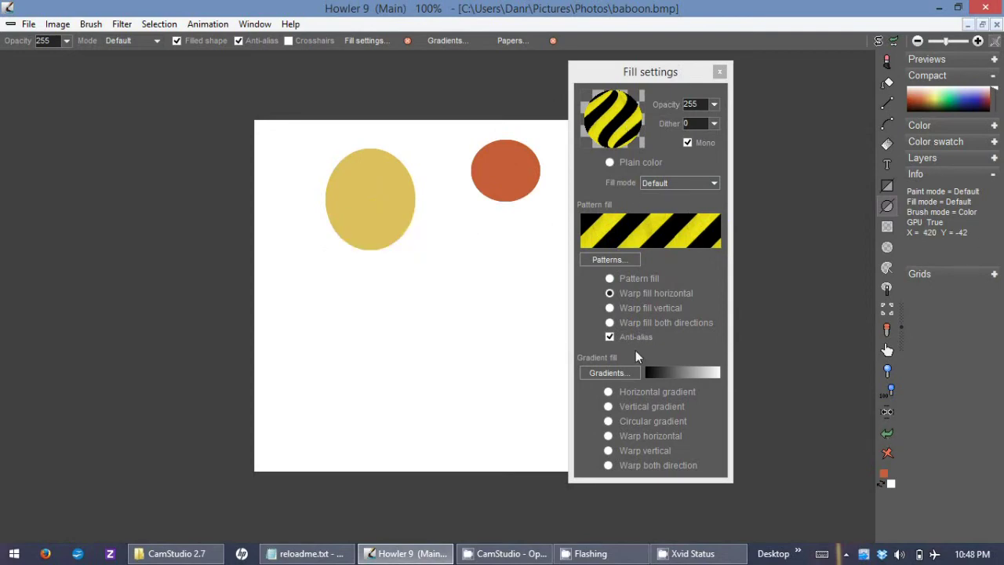
left_click(609, 392)
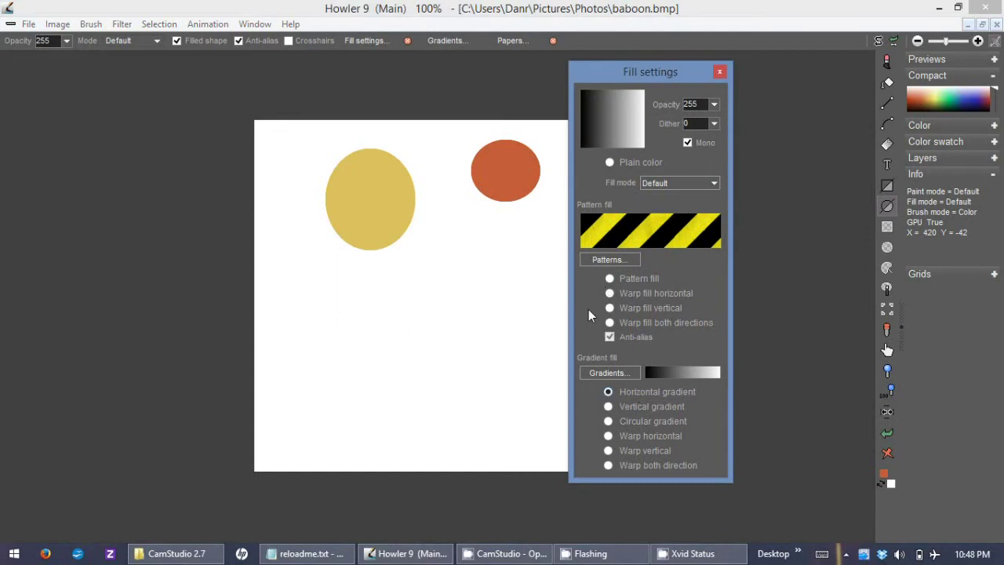
Step: Pick the rainbow gradient and draw a horizontal rainbow ellipse below the orange circle
left_click(604, 372)
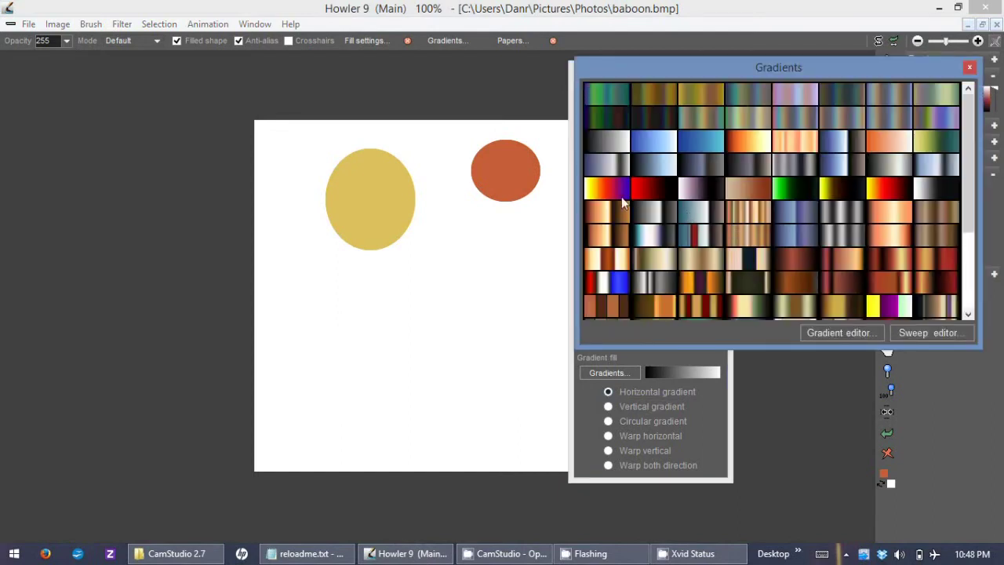
left_click(968, 287)
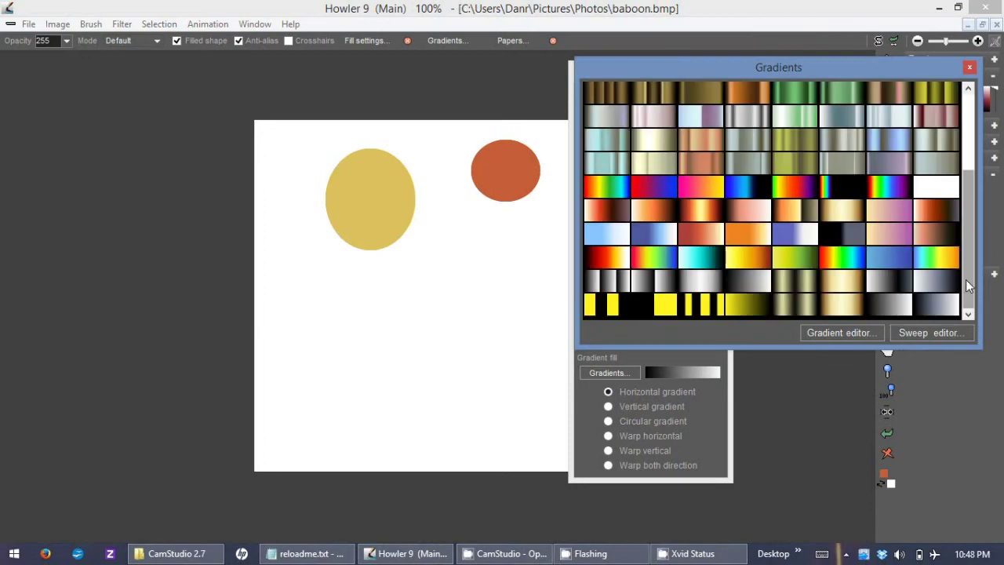
double_click(880, 193)
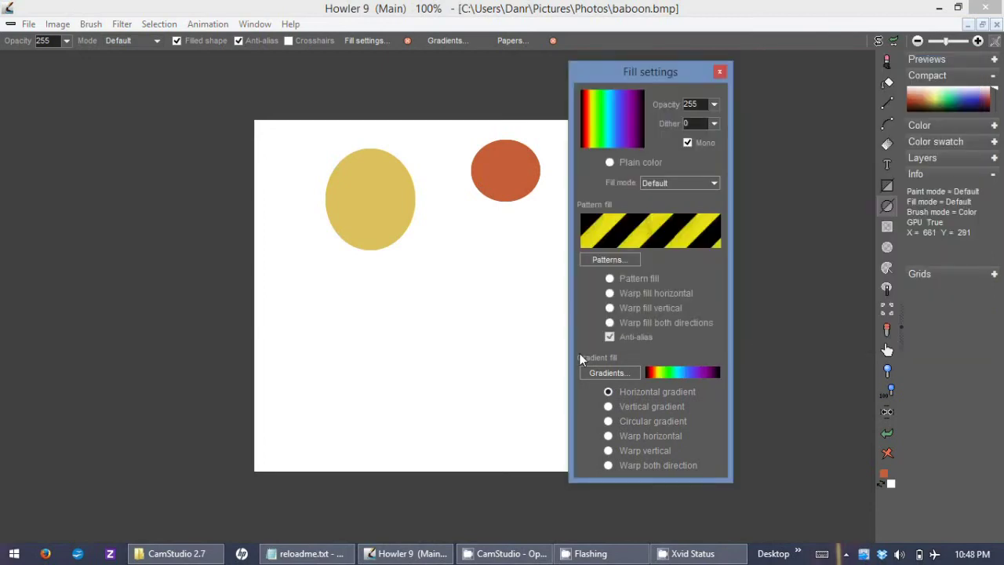
left_click(488, 280)
left_click_drag(422, 233, 522, 332)
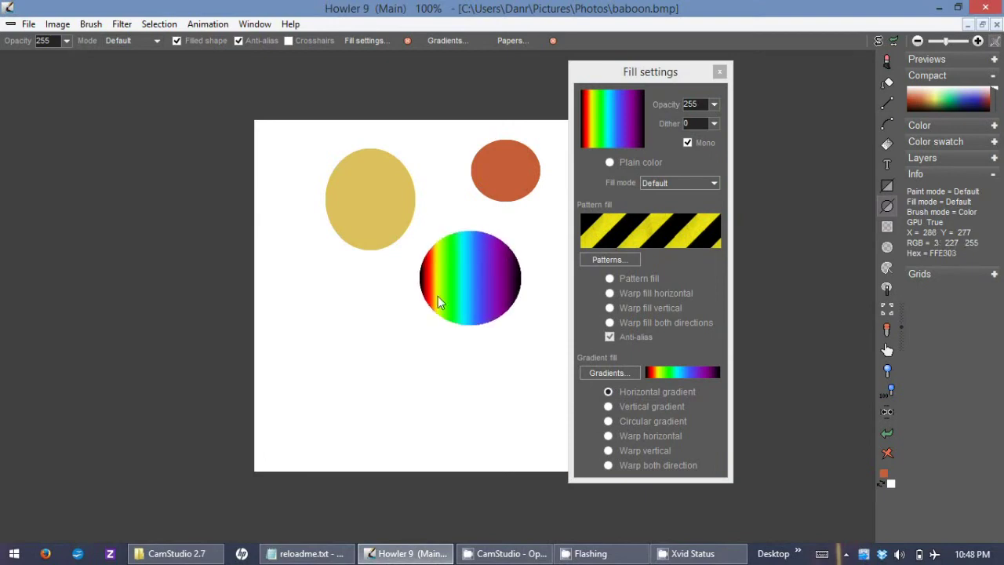
Step: Draw circular-gradient and horizontally warped rainbow ellipses, then clear the canvas
left_click(610, 408)
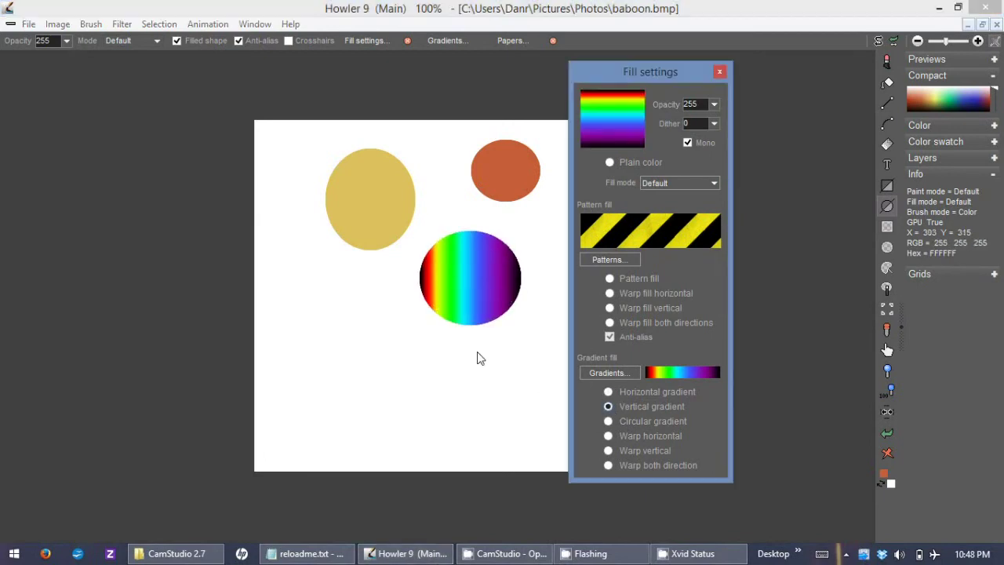
left_click(608, 421)
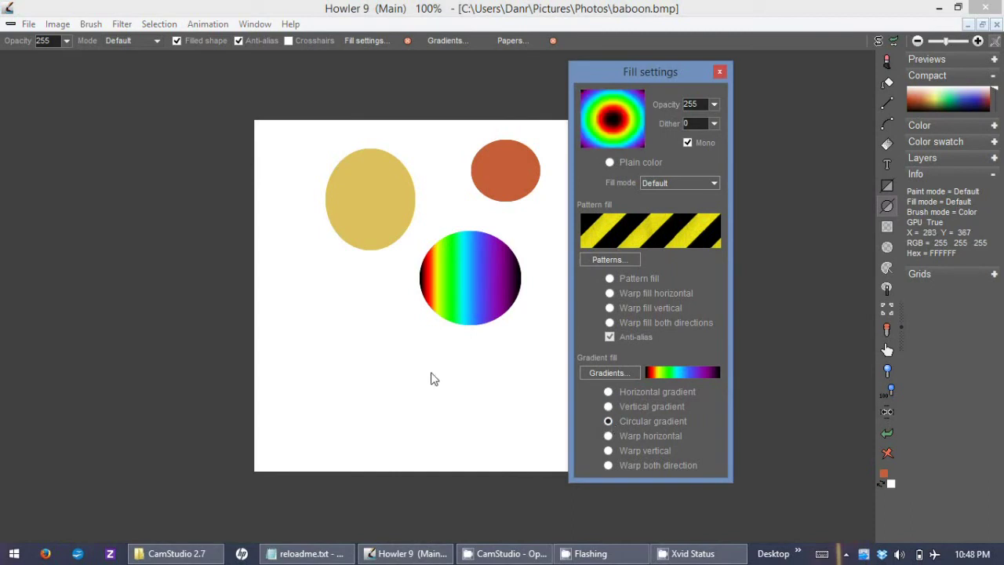
left_click_drag(389, 352, 410, 403)
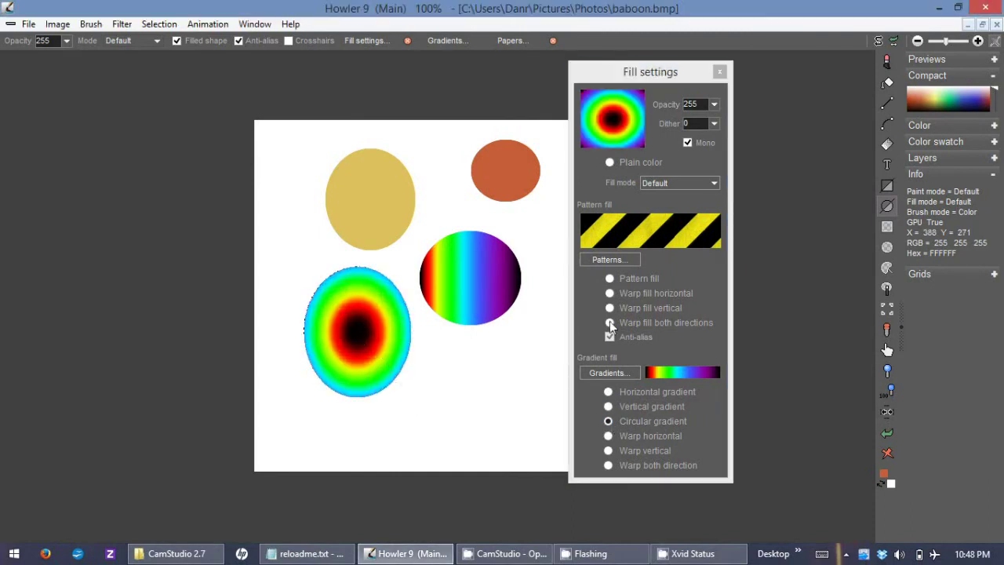
left_click(313, 292)
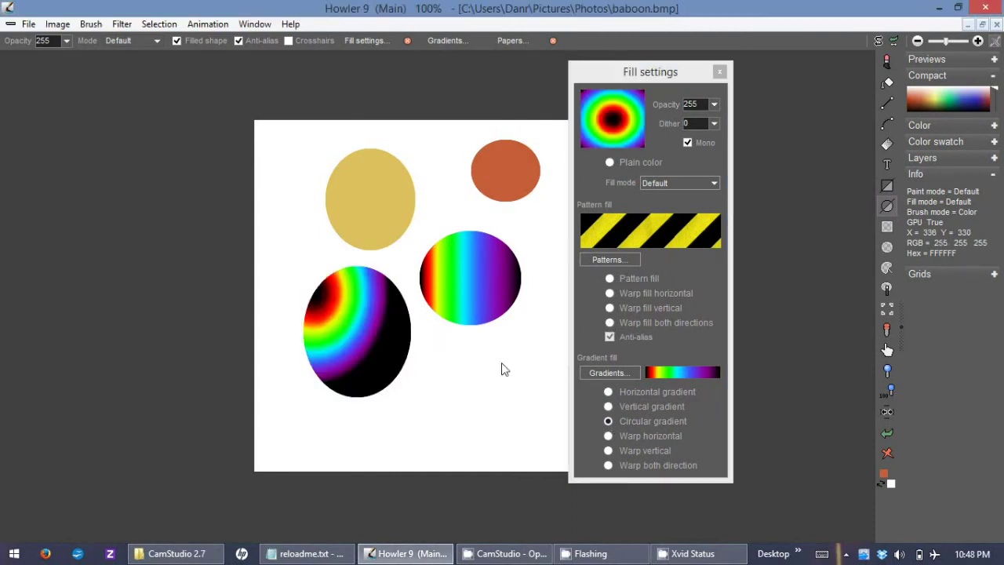
left_click(607, 436)
mouse_move(358, 237)
left_mouse_down()
mouse_move(398, 278)
mouse_move(406, 301)
left_mouse_up()
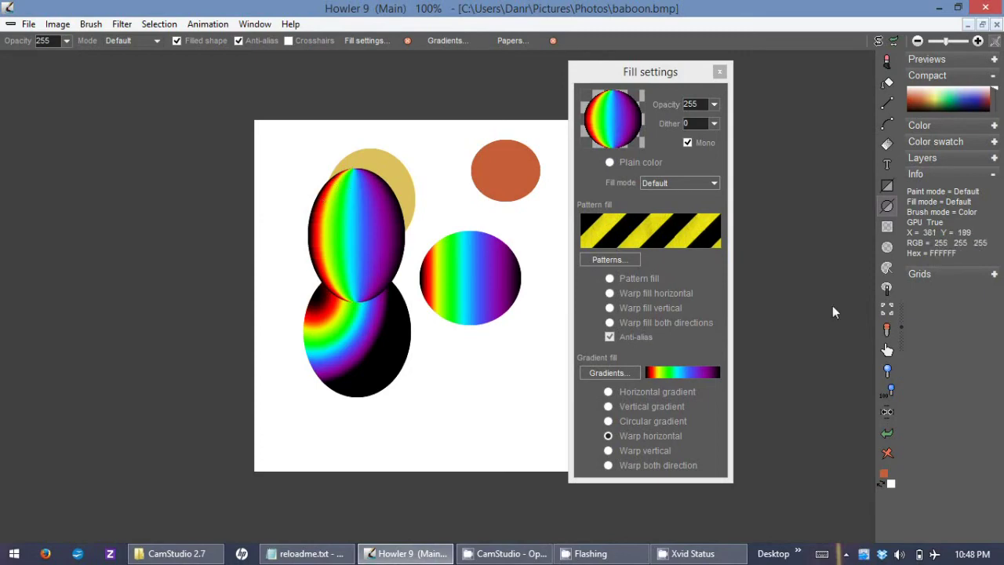
left_click(888, 453)
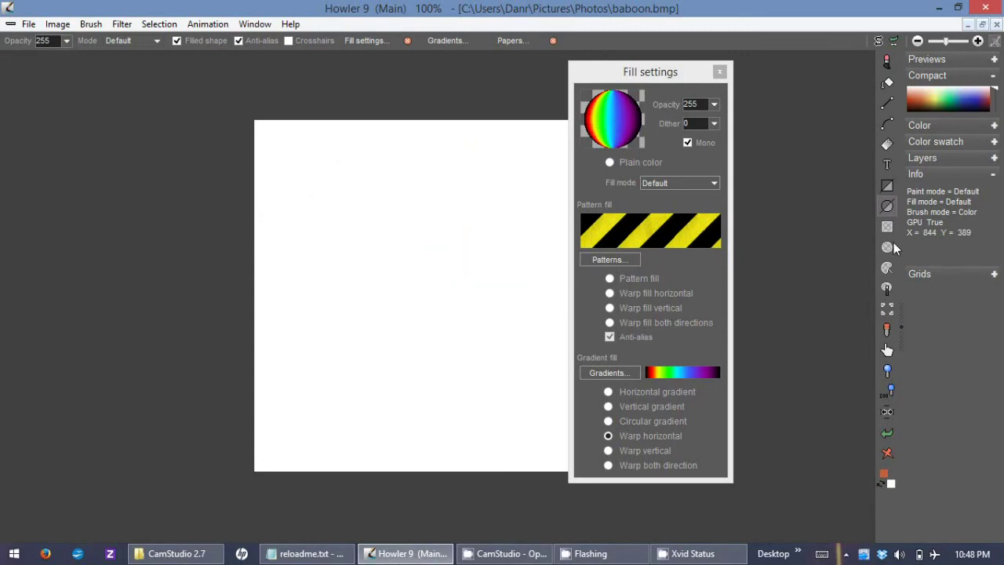
Step: Switch to lasso fills and fill a tall freehand shape with the rainbow gradient
left_click(888, 267)
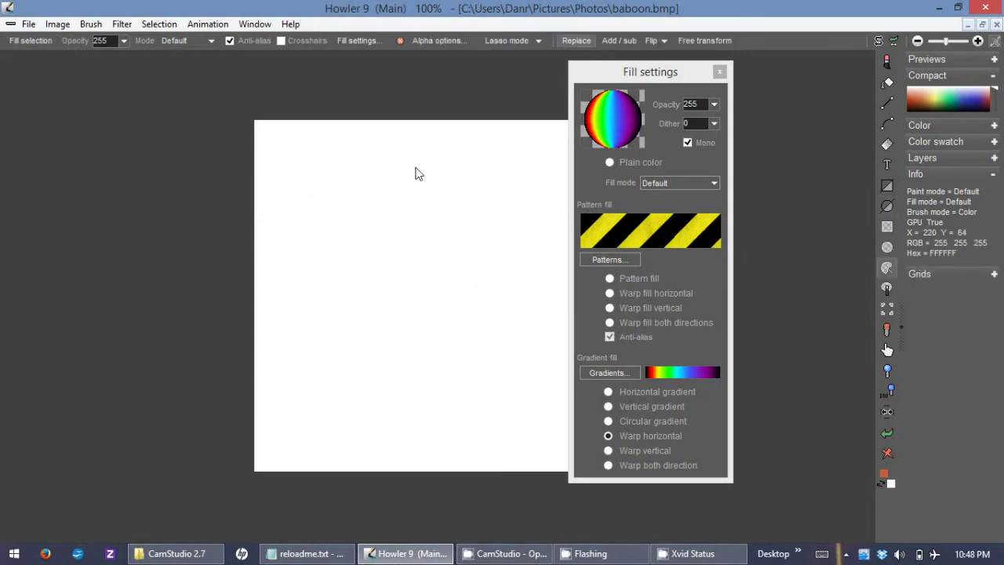
mouse_move(416, 166)
left_mouse_down()
mouse_move(383, 174)
mouse_move(372, 259)
mouse_move(377, 366)
mouse_move(394, 400)
mouse_move(451, 371)
mouse_move(396, 251)
mouse_move(397, 218)
mouse_move(416, 166)
left_mouse_up()
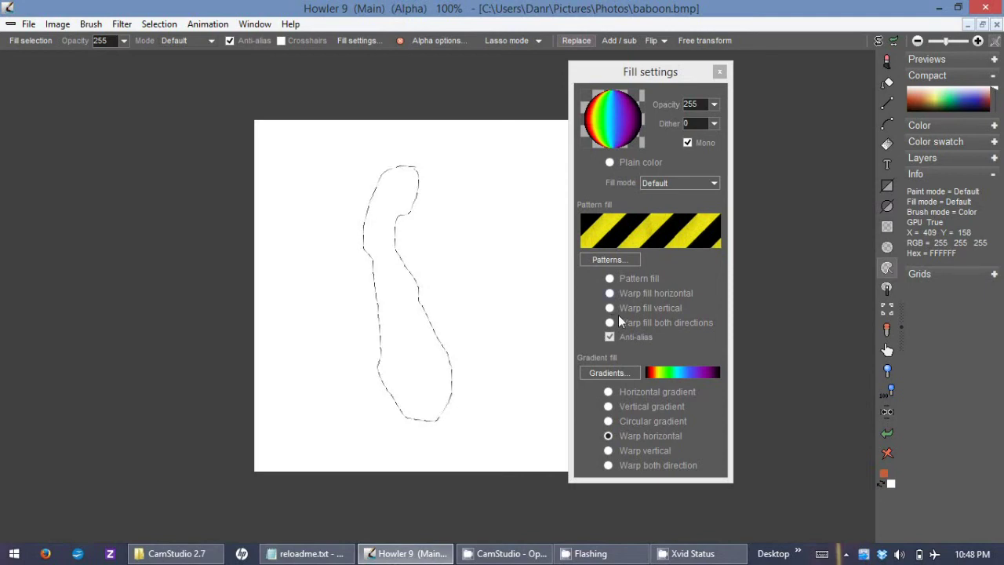
left_click(39, 43)
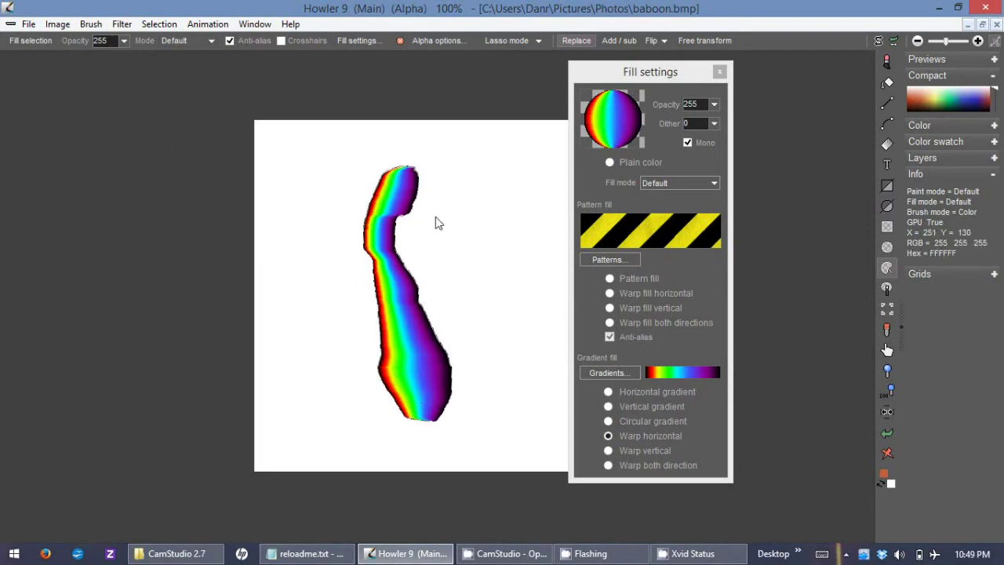
Step: Fill a second lasso shape with a circular, vertically warped gradient, then close Fill settings
mouse_move(439, 216)
left_mouse_down()
mouse_move(525, 198)
mouse_move(548, 230)
mouse_move(476, 245)
mouse_move(433, 226)
left_mouse_up()
left_click(647, 422)
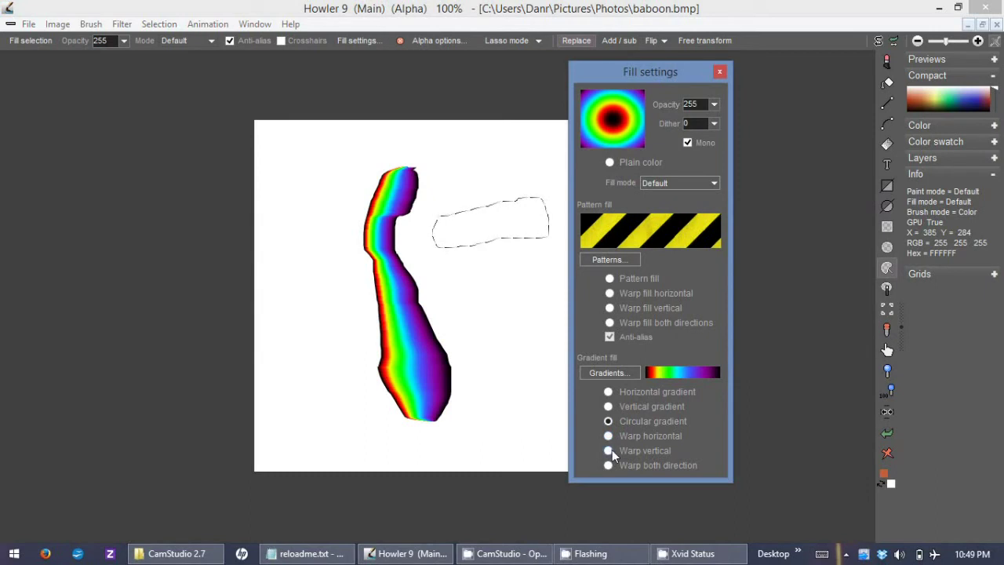
left_click(611, 450)
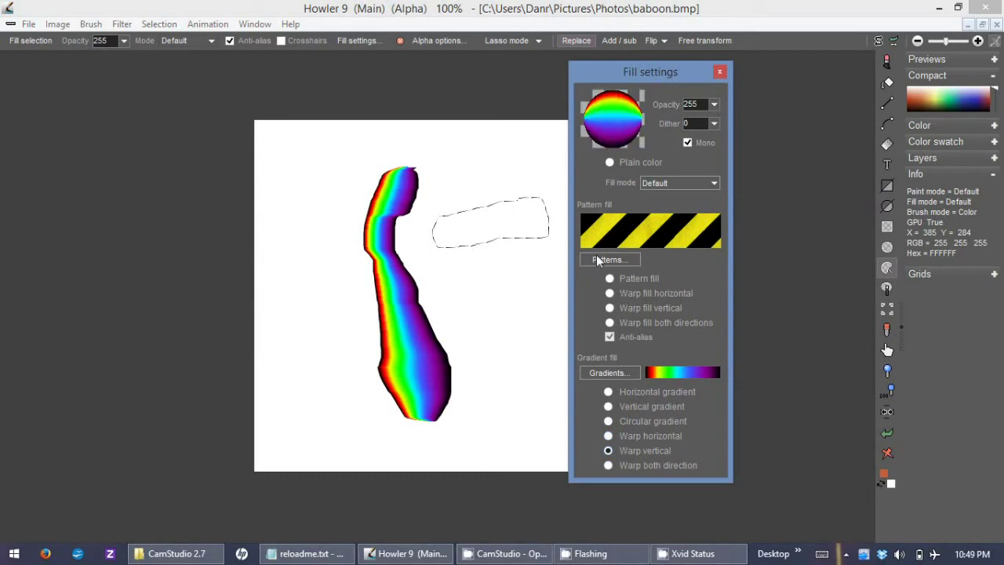
left_click(37, 39)
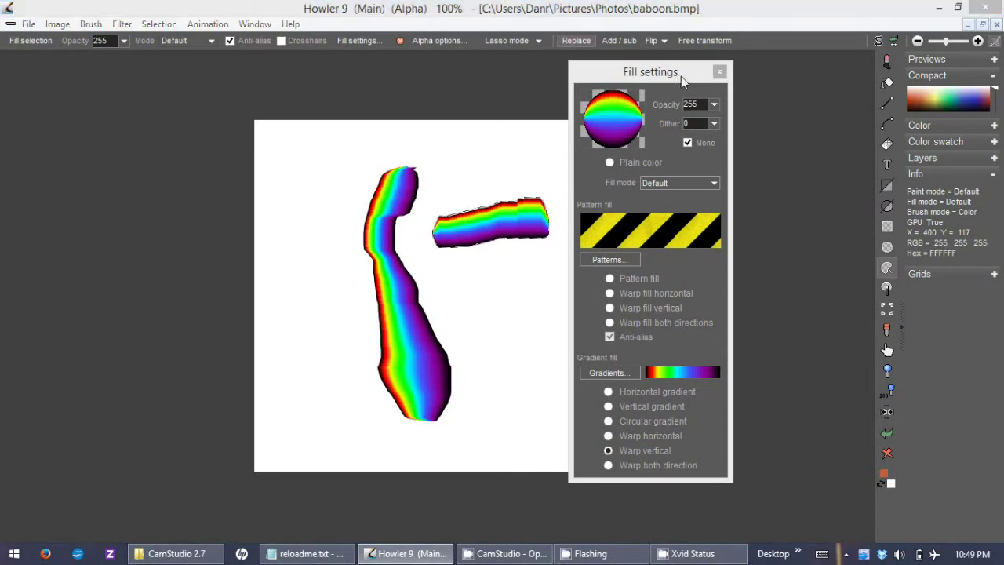
left_click_drag(681, 76, 746, 79)
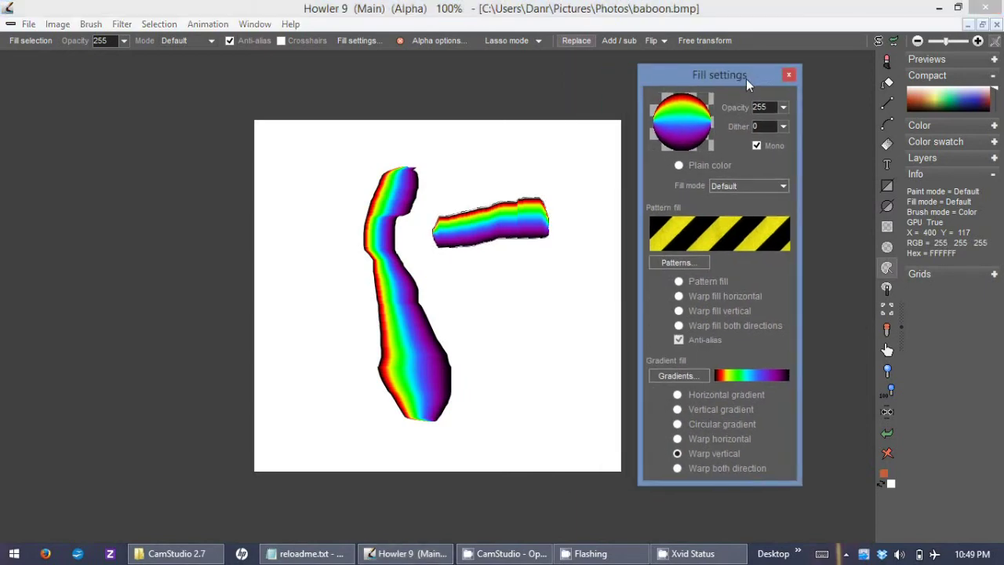
left_click(788, 75)
Step: Remove the rainbow shapes, clear the lasso selection with Clear alpha, and pick the Pen curve tool
left_click(885, 436)
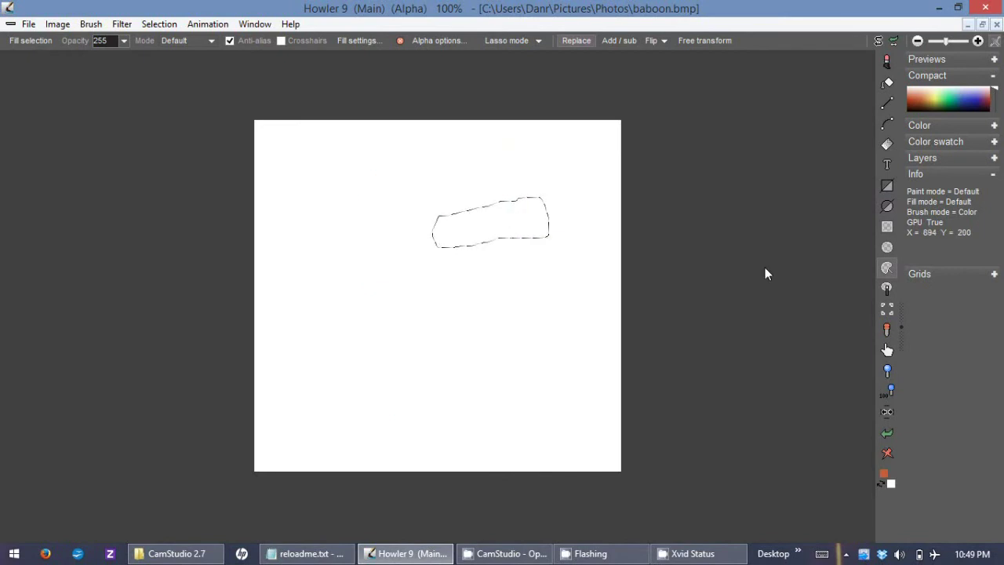
left_click(159, 24)
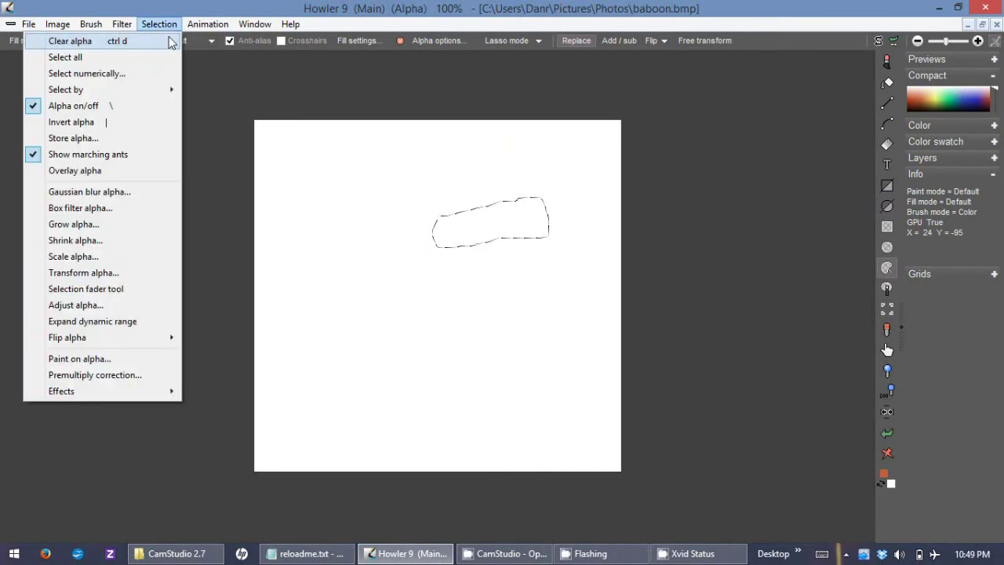
left_click(169, 40)
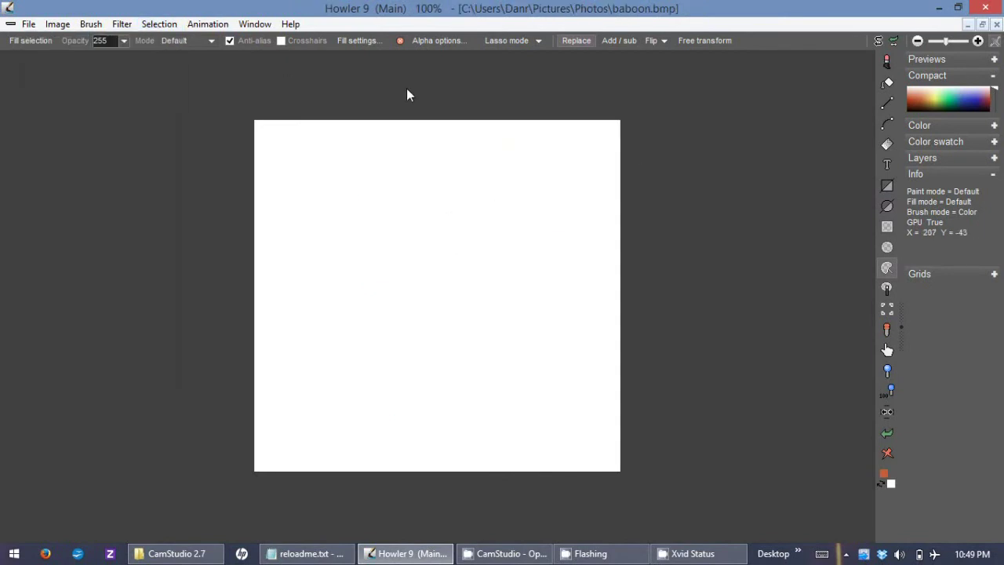
left_click(885, 105)
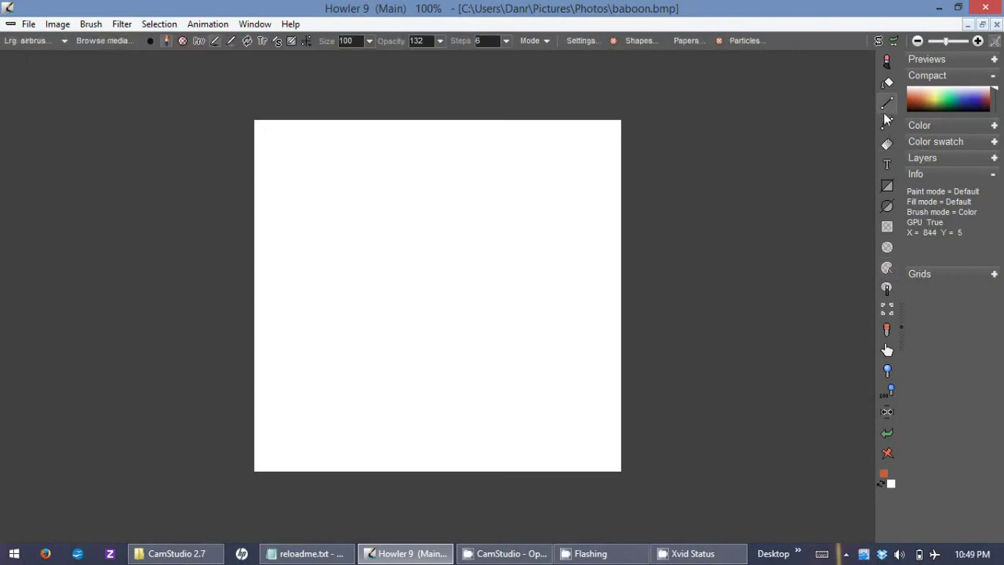
left_click(884, 128)
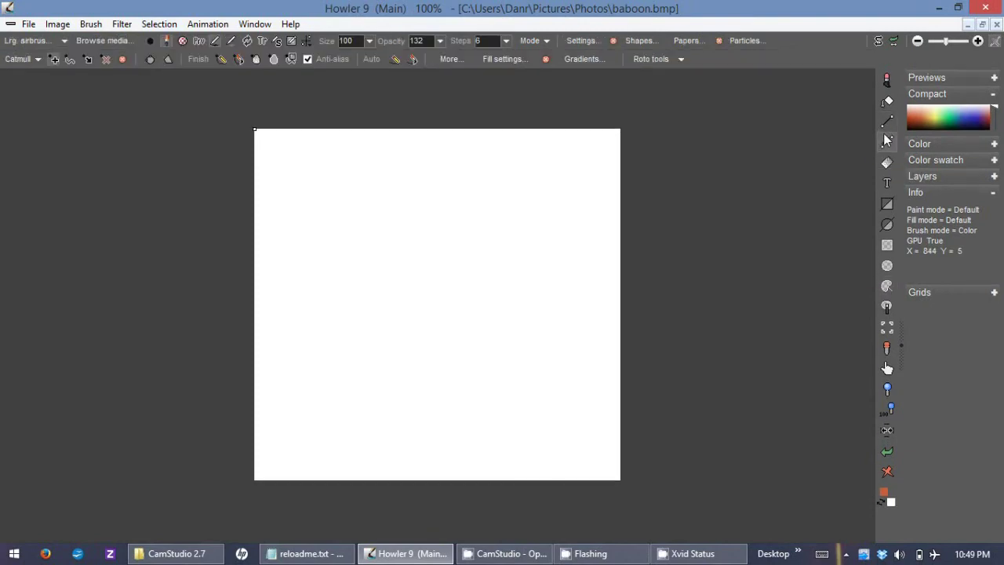
Step: Browse and scroll the Gradients panel, glance at Fill settings, and close both
left_click(585, 61)
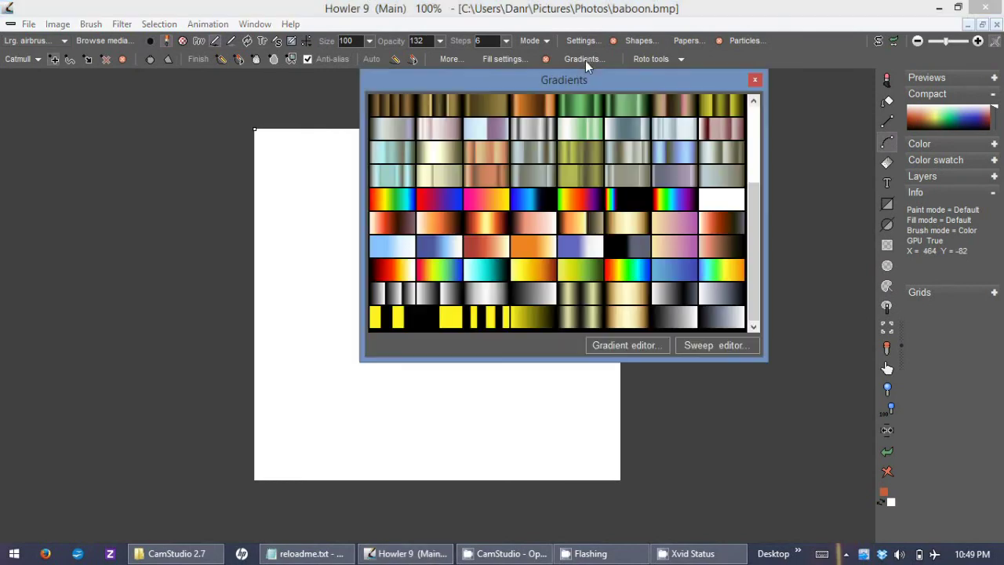
left_click(755, 120)
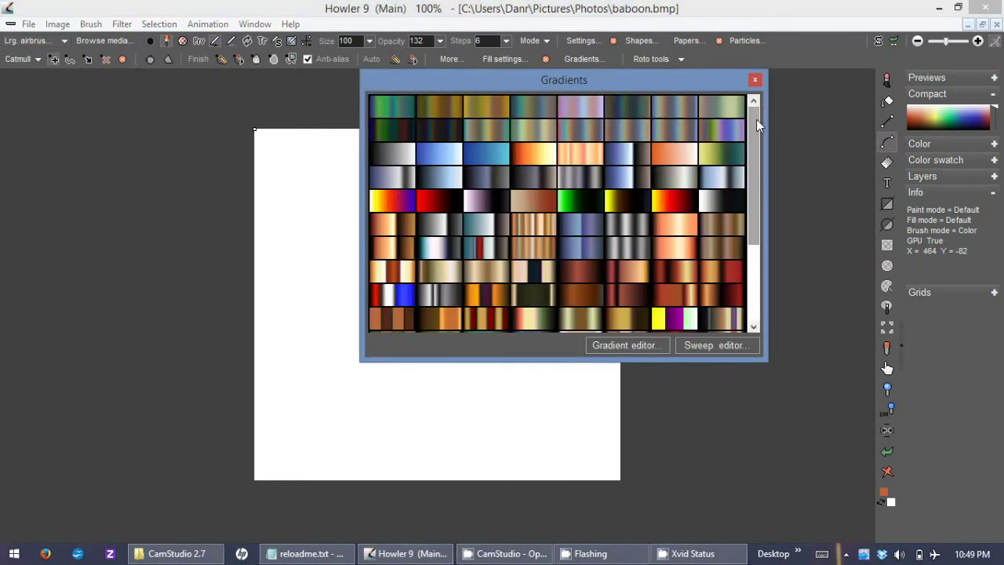
left_click_drag(756, 119, 763, 199)
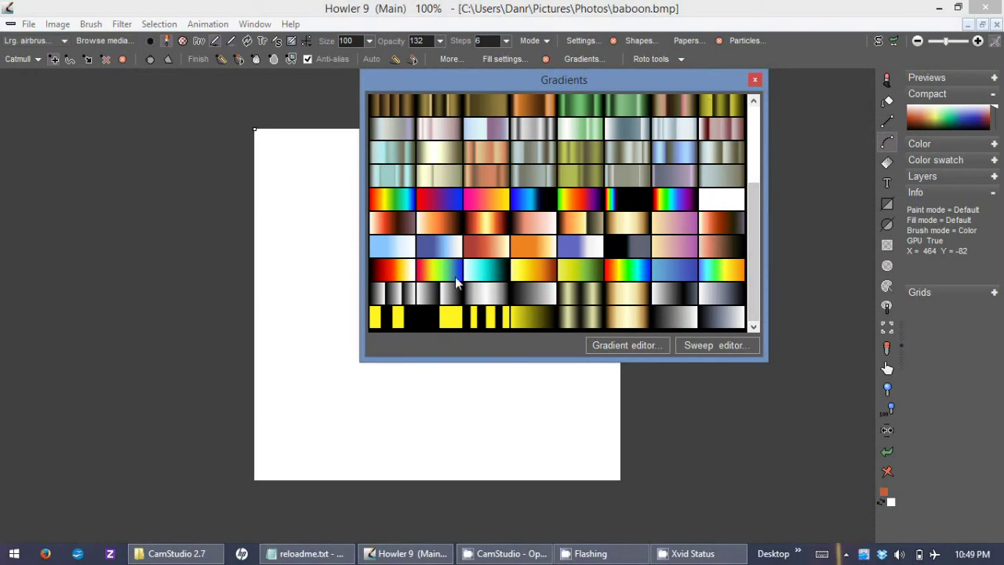
left_click(755, 120)
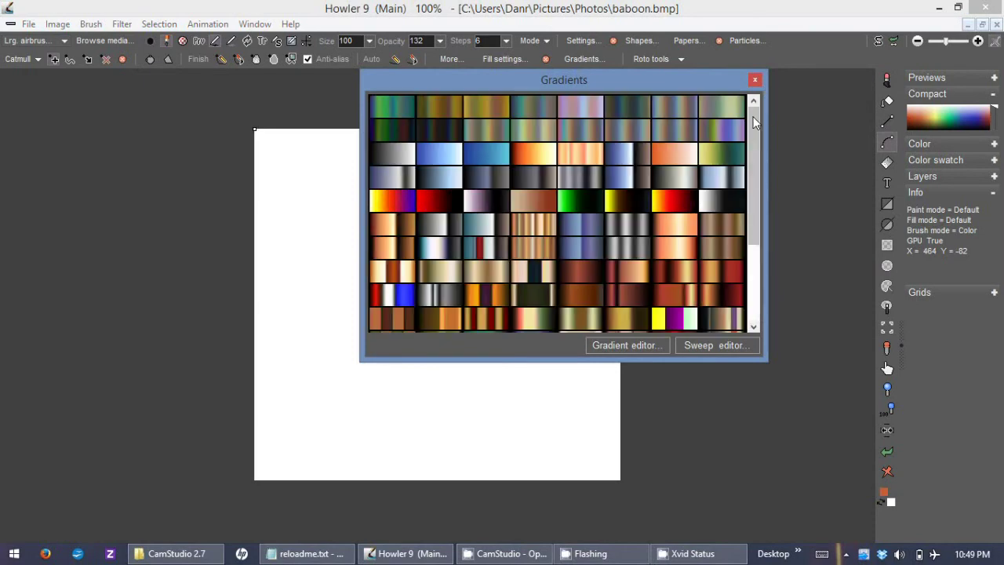
mouse_move(756, 120)
left_mouse_down()
mouse_move(755, 184)
mouse_move(755, 122)
left_mouse_up()
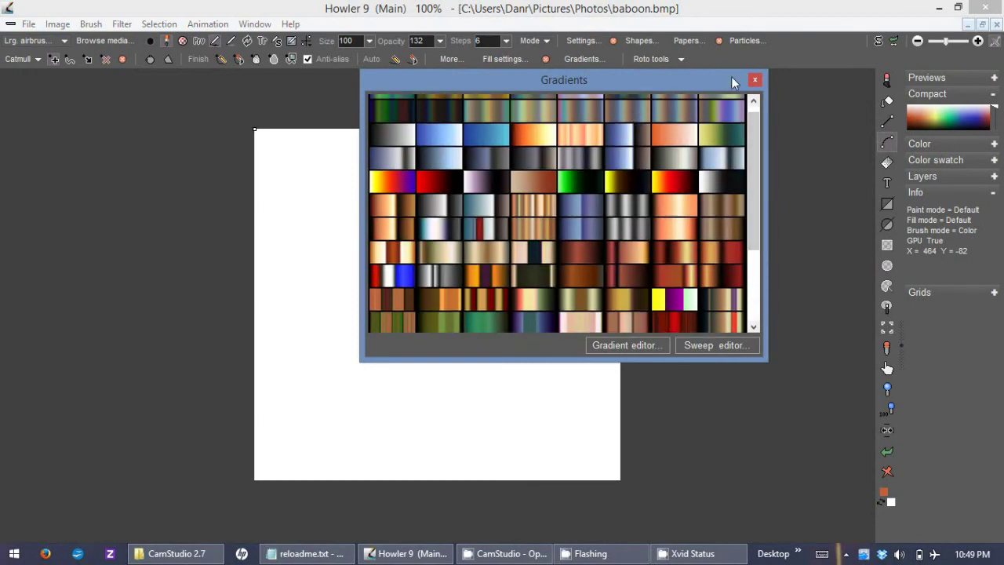
left_click(755, 80)
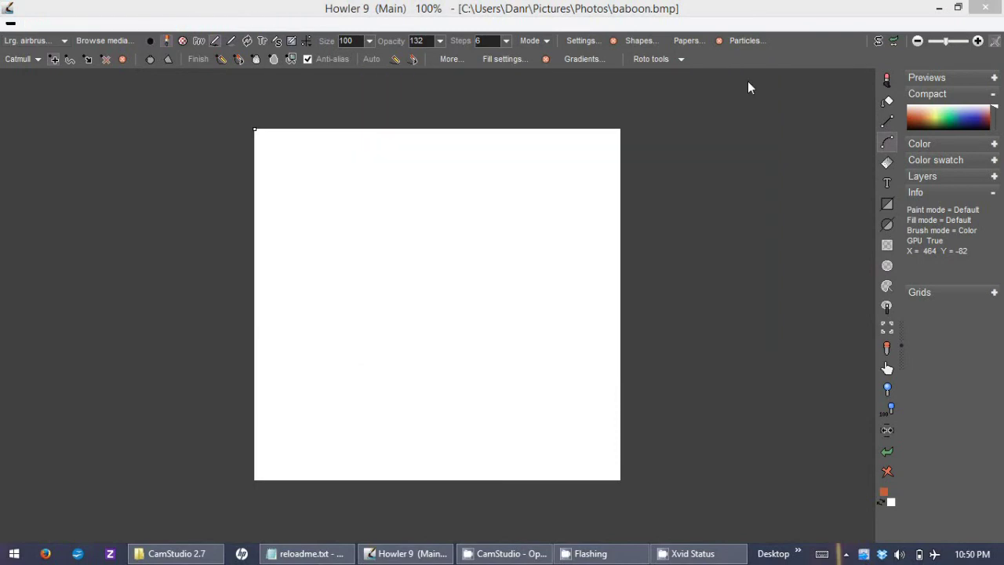
left_click(501, 60)
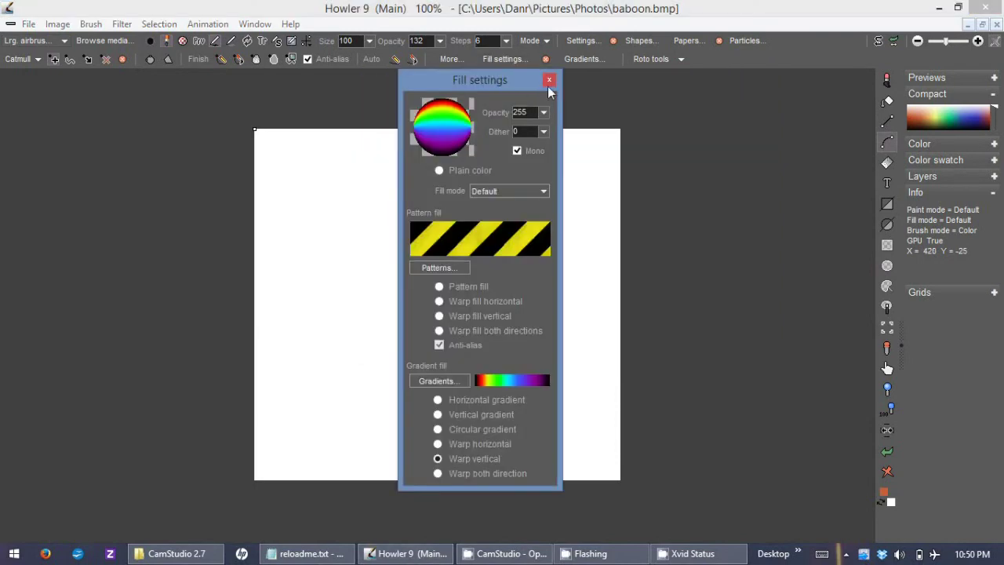
left_click(549, 78)
left_click(581, 58)
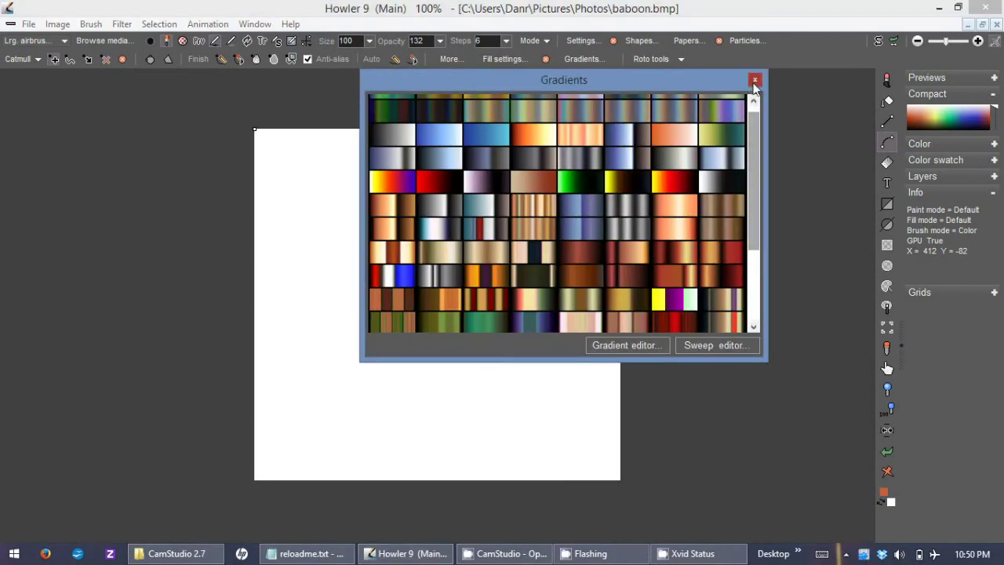
left_click(754, 80)
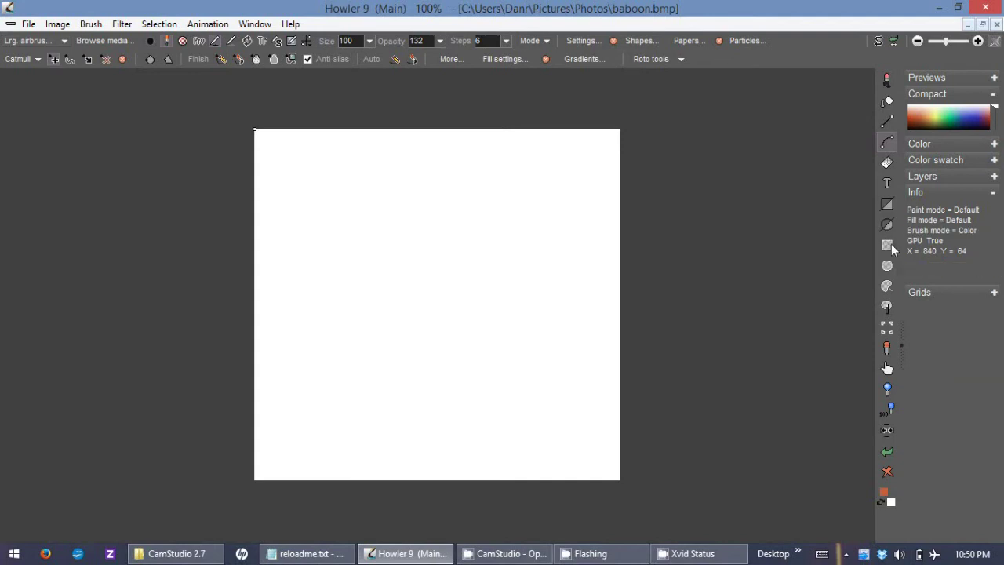
Step: With the FX tool selected, reposition and scroll through the Lens flares presets, then close them
left_click(886, 162)
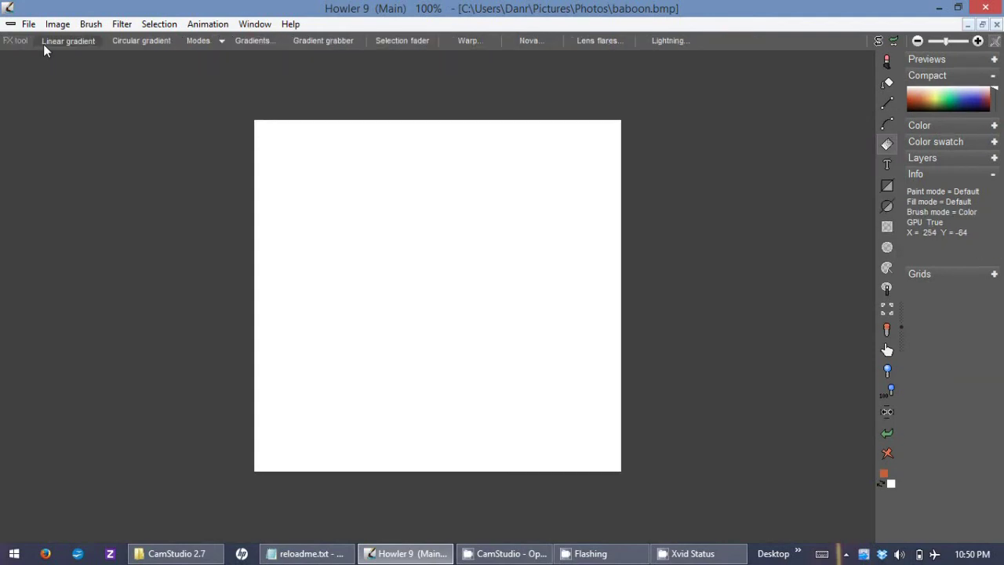
left_click(593, 39)
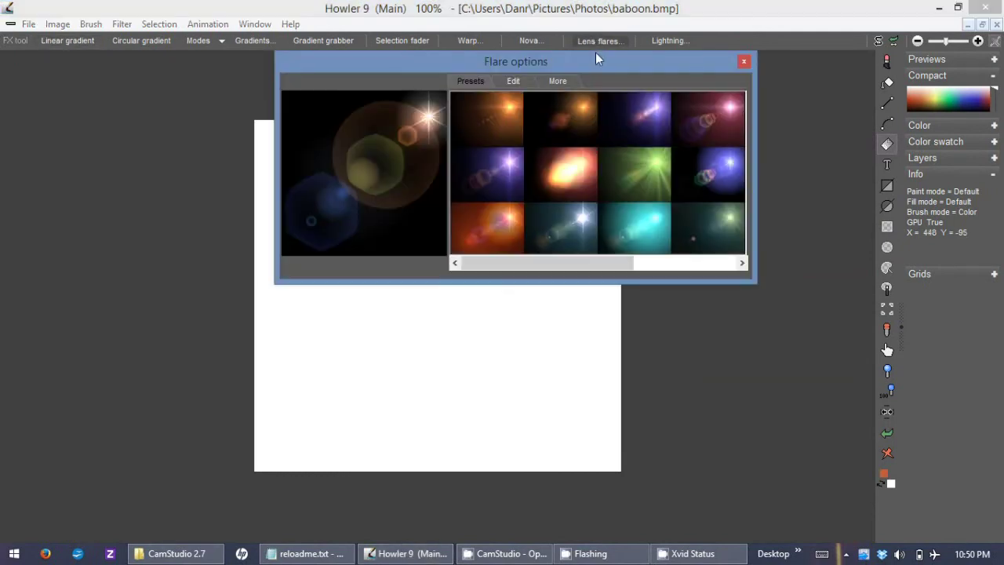
left_click_drag(585, 61, 665, 111)
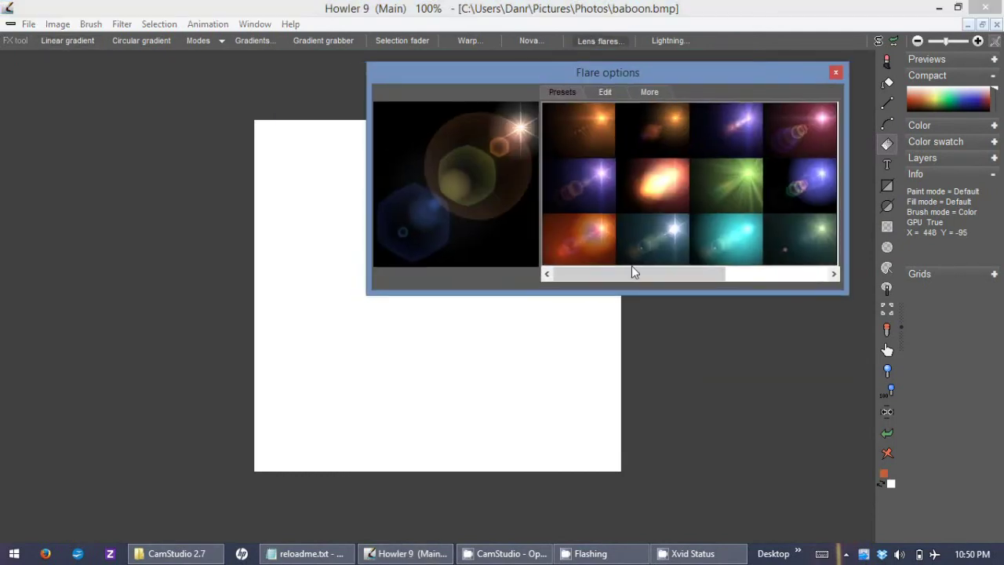
left_click_drag(634, 271, 684, 273)
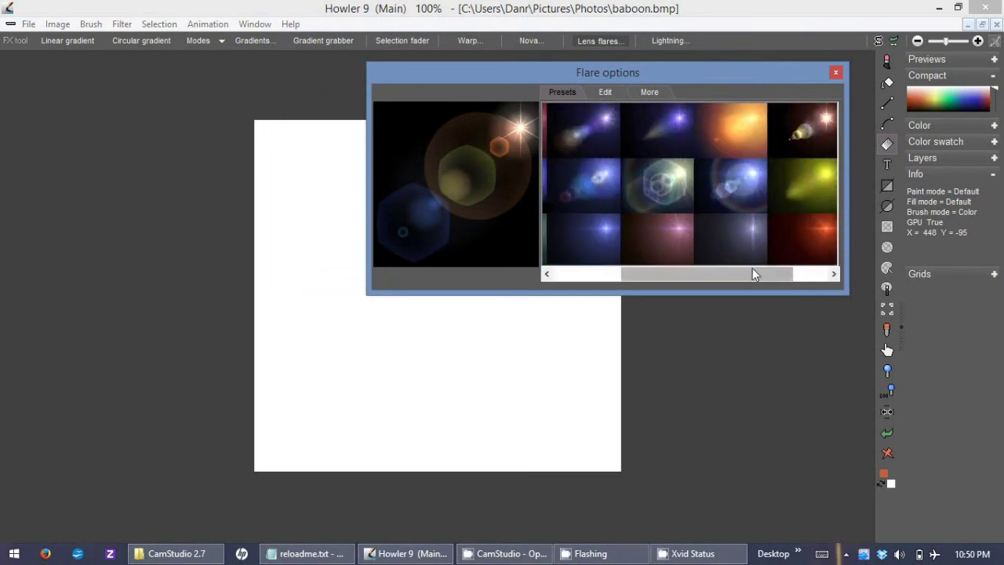
left_click_drag(752, 267, 681, 272)
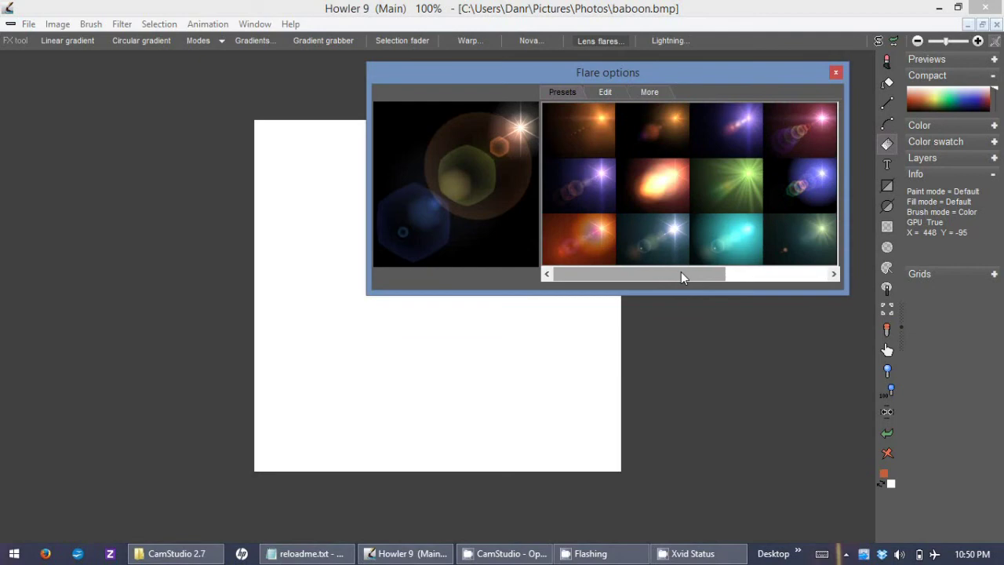
left_click(835, 73)
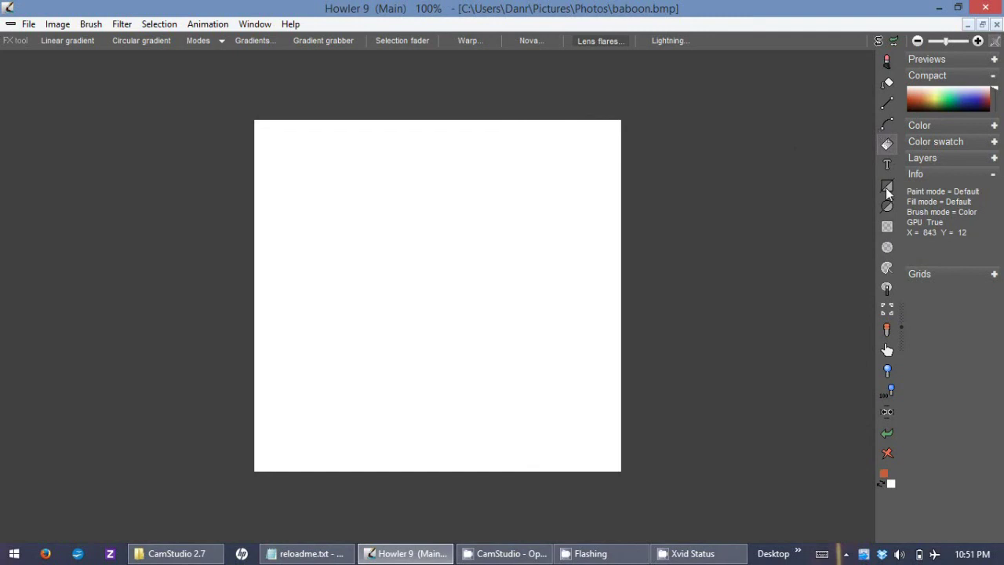
Step: Select the filled Rectangle tool, then browse the Gradients collection twice and close it
left_click(886, 186)
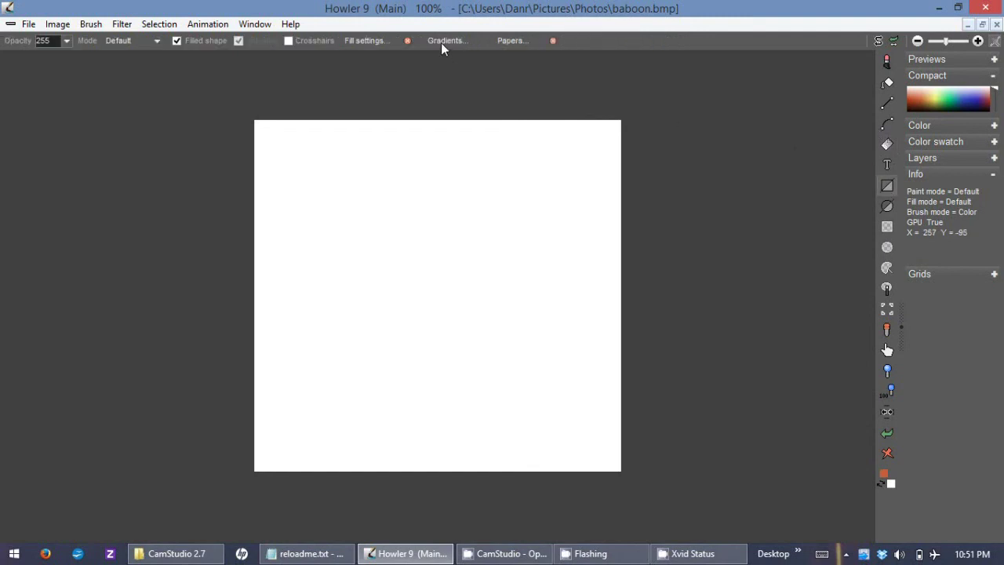
left_click(441, 43)
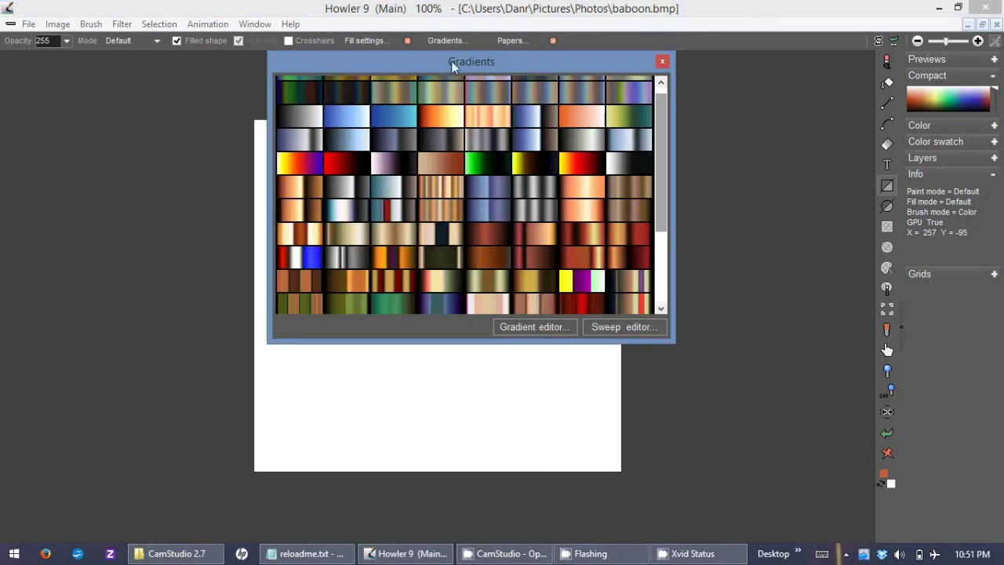
left_click_drag(451, 61, 608, 69)
left_click(816, 249)
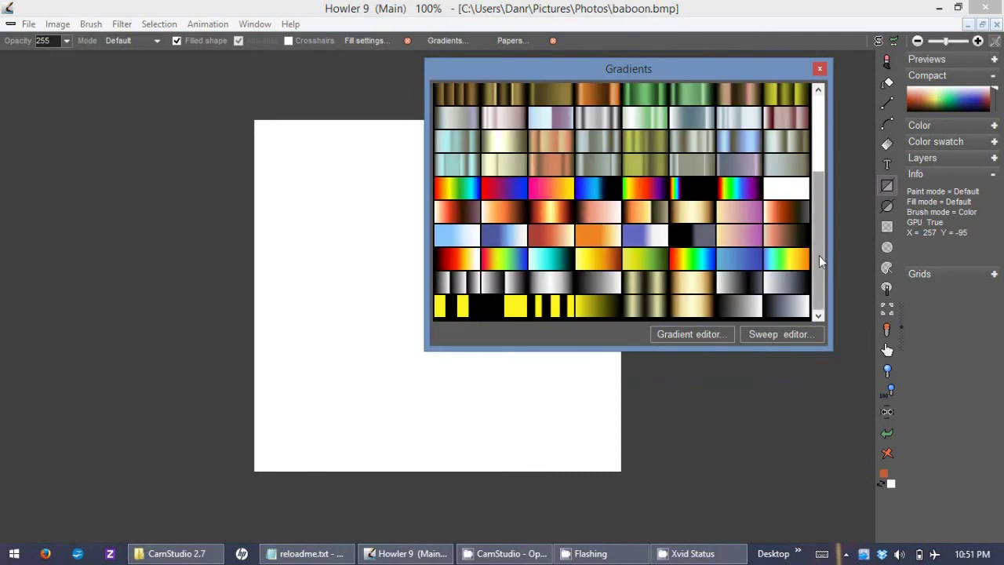
left_click_drag(818, 255, 819, 166)
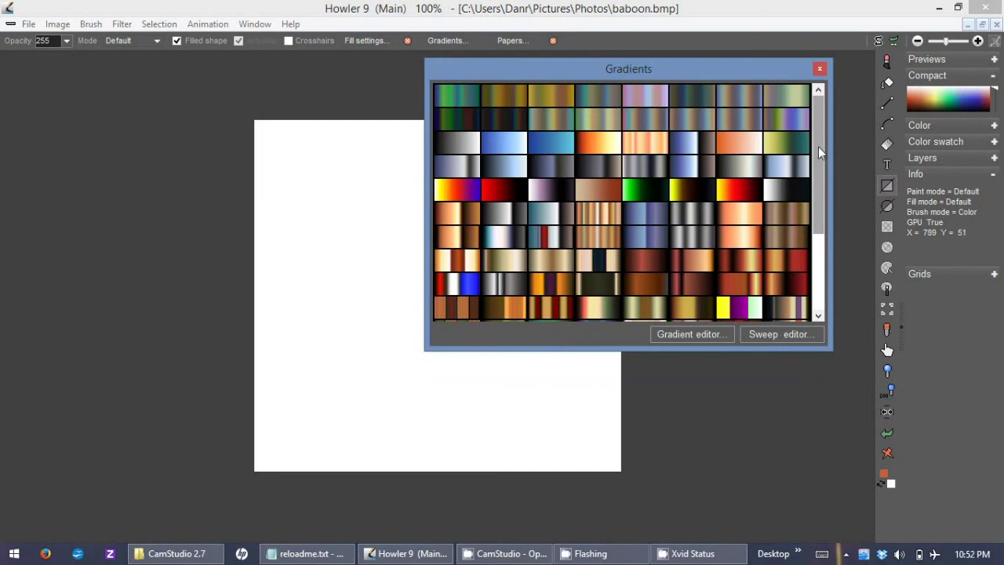
left_click_drag(818, 148, 807, 224)
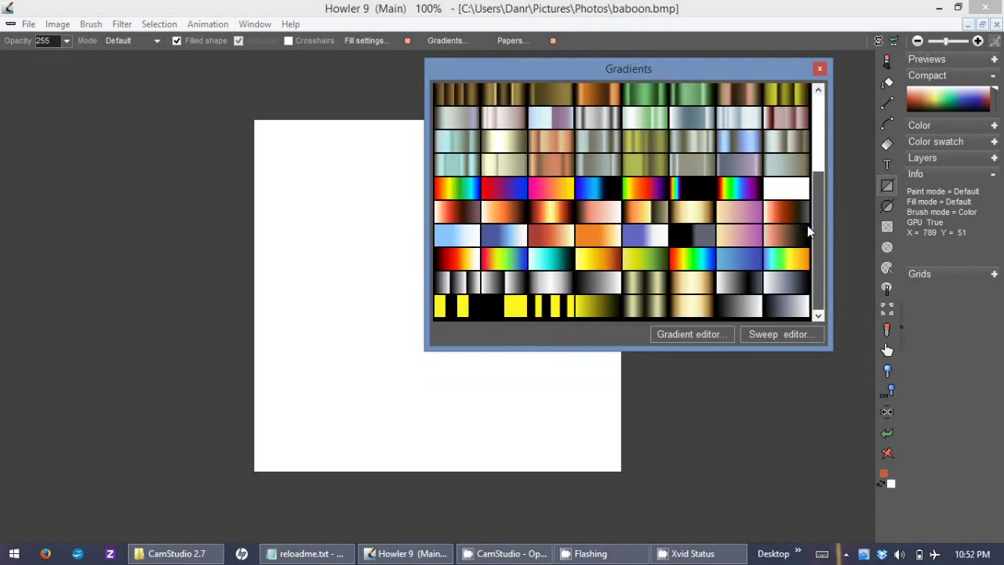
left_click(807, 225)
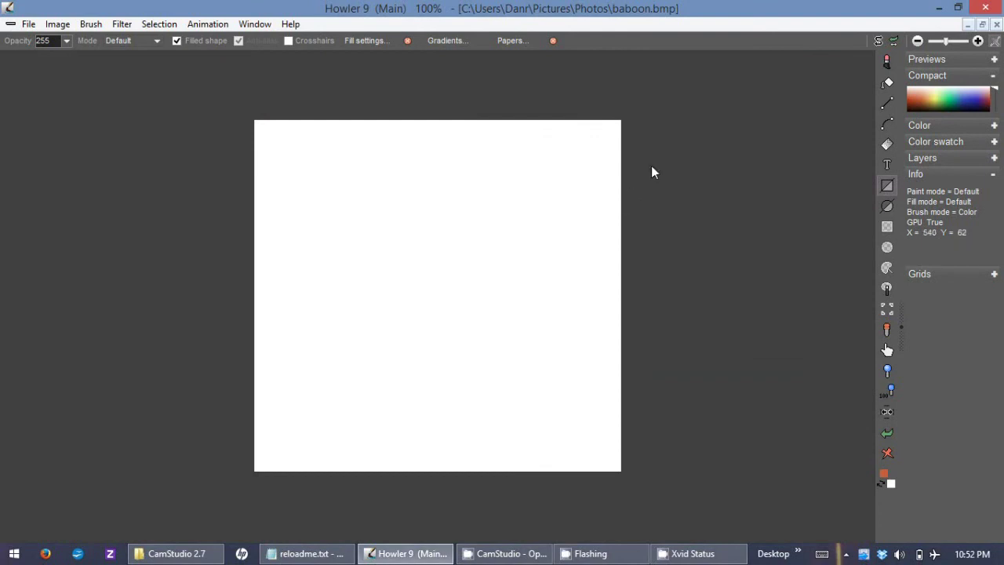
left_click(448, 42)
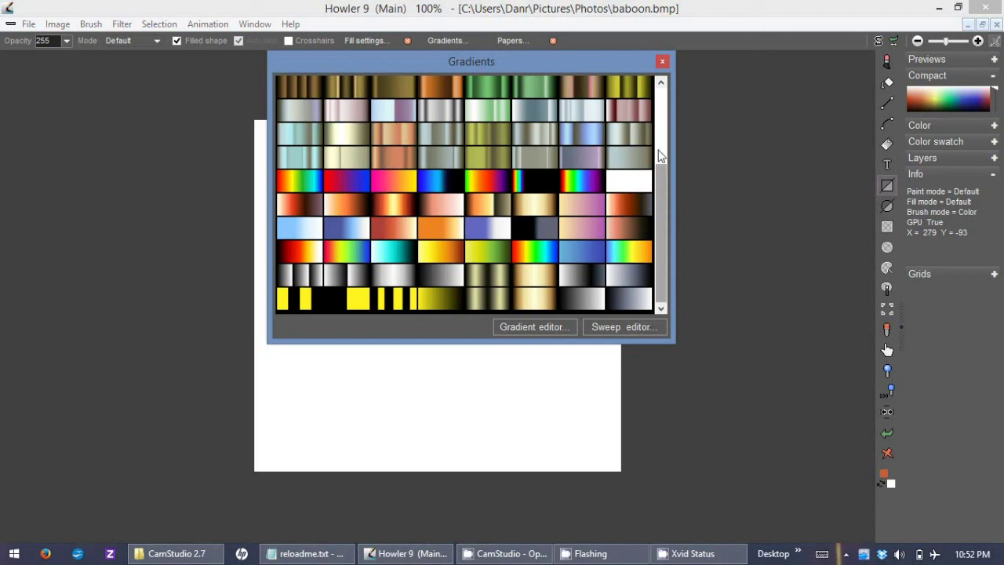
left_click(665, 63)
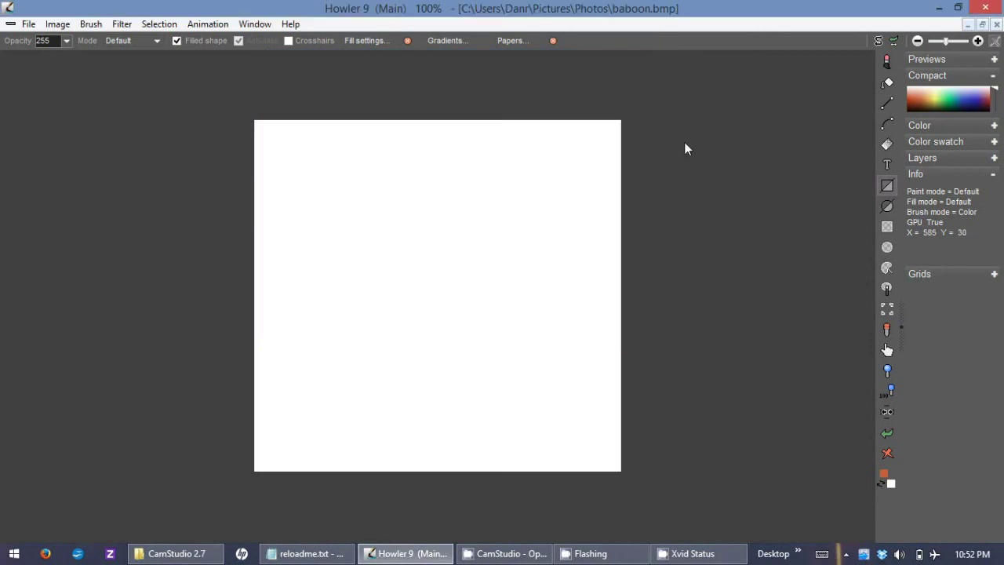